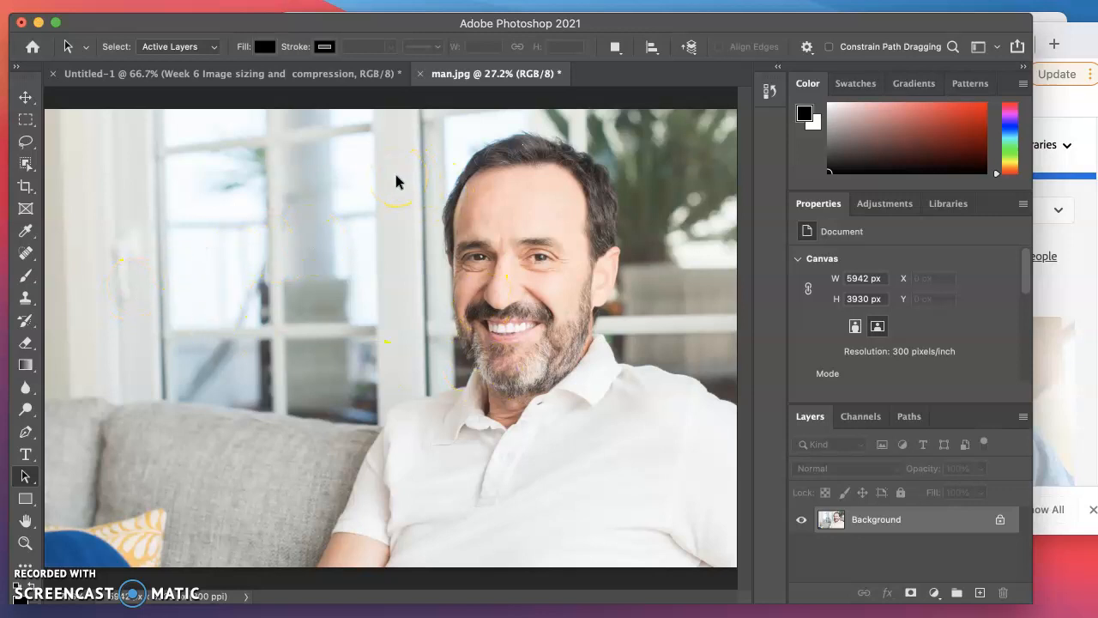
Switch to the browser to view the Adobe Stock and Pexels smiling-people results, and return to Photoshop
left_click(1073, 33)
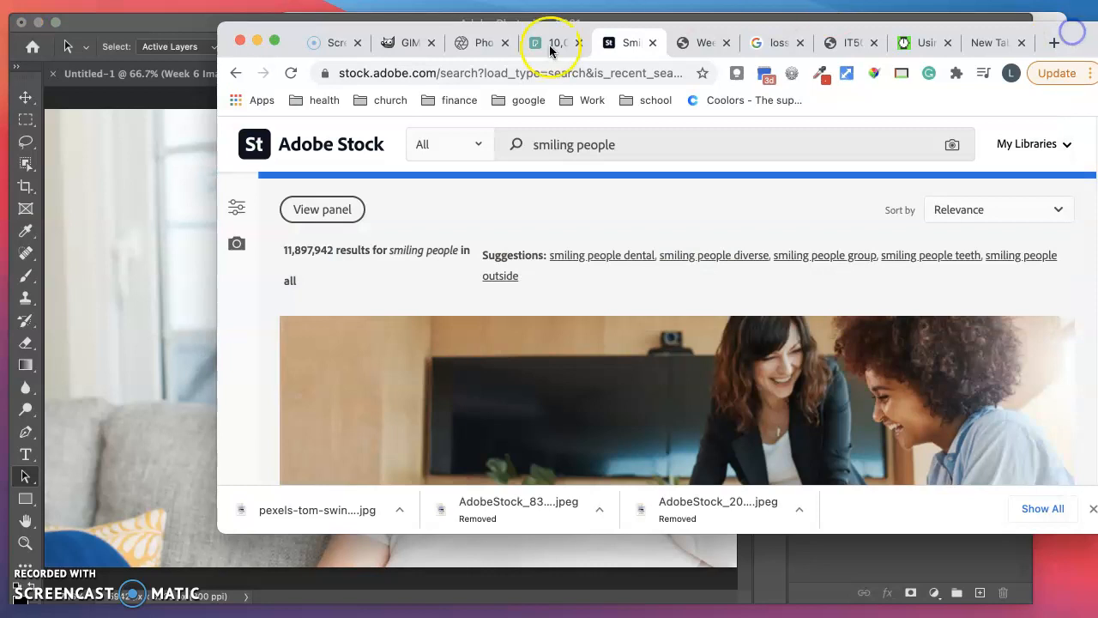
scroll(558, 309, "down", 2)
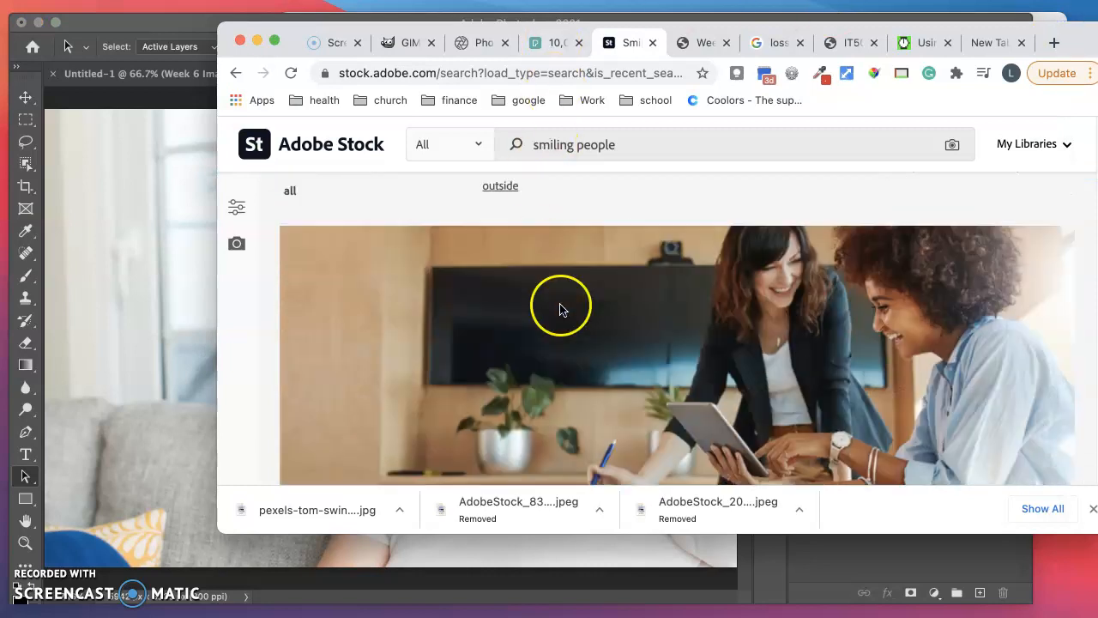
left_click(547, 45)
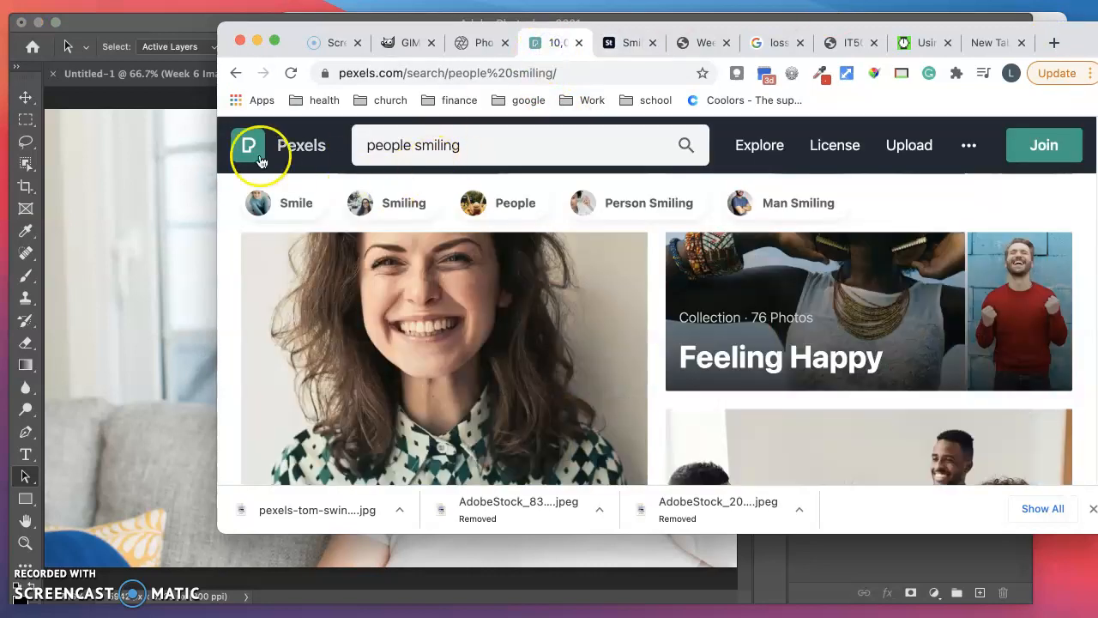
left_click(128, 102)
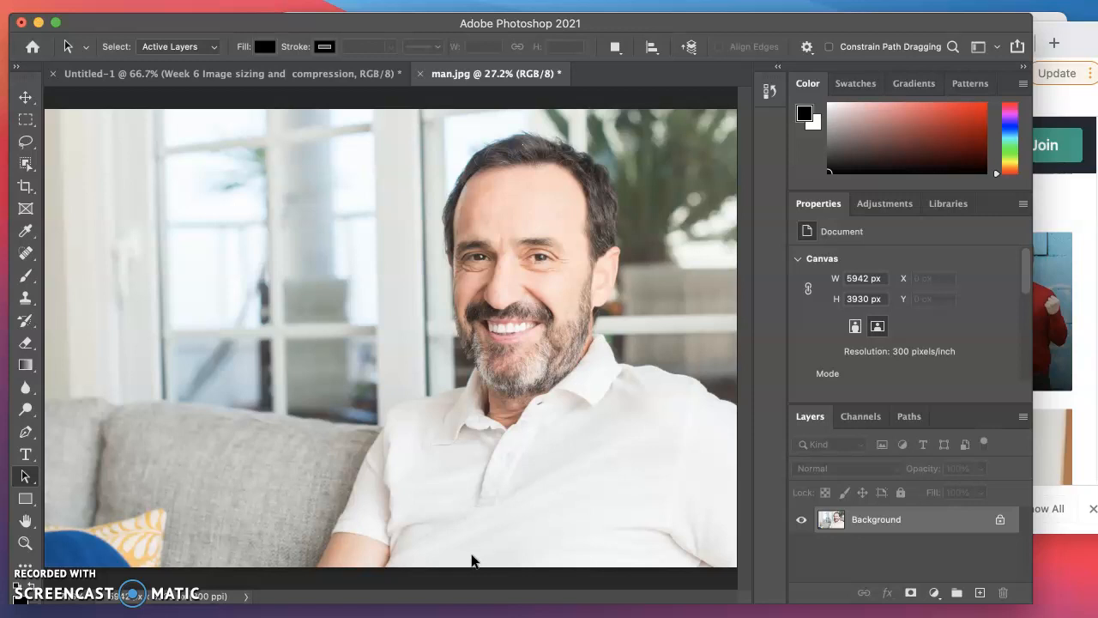
Magnify man.jpg to 12800% to inspect its individual pixels, and fit the whole photo back in the window
left_click(400, 539)
left_click(369, 426)
key("super+plus")
key("super+plus")
key("super+plus")
key("super+plus")
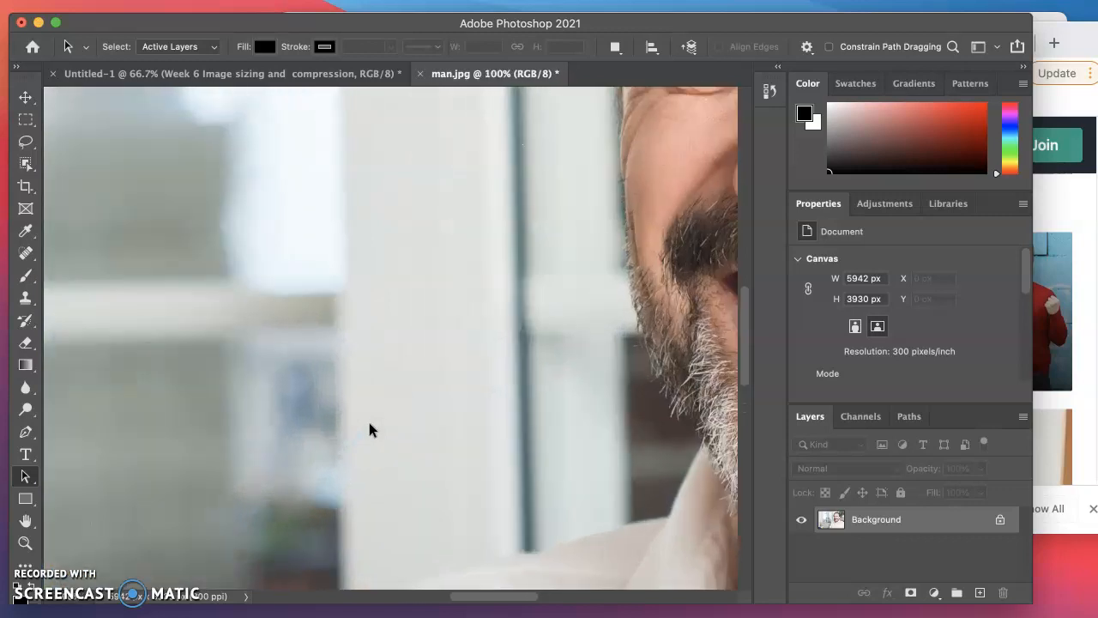
key("super+plus")
key("super+plus")
key("super+plus")
key("super+plus")
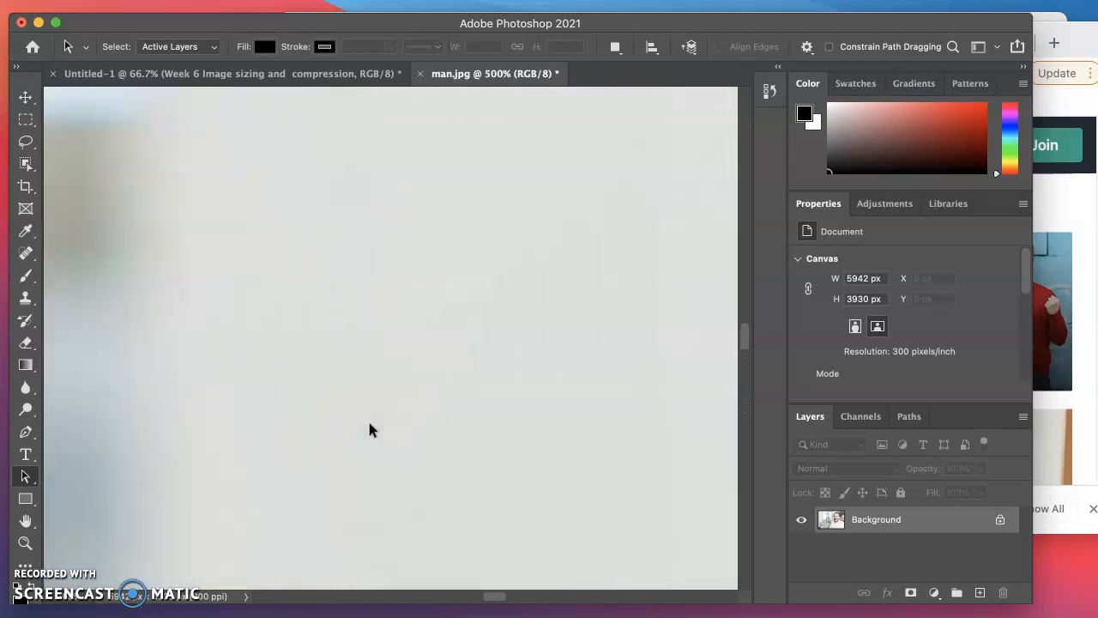
key("super+plus")
key("super+plus")
key("super+plus")
key("super+plus")
key("super+plus")
key("super+plus")
key("super+plus")
key("super+plus")
key("super+plus")
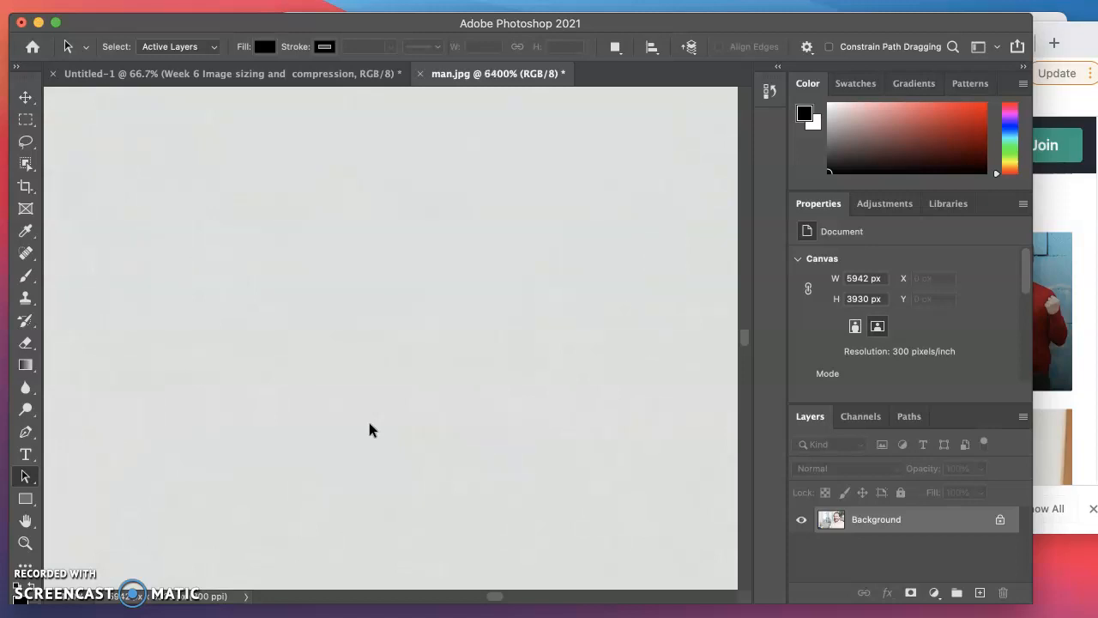
key("super+plus")
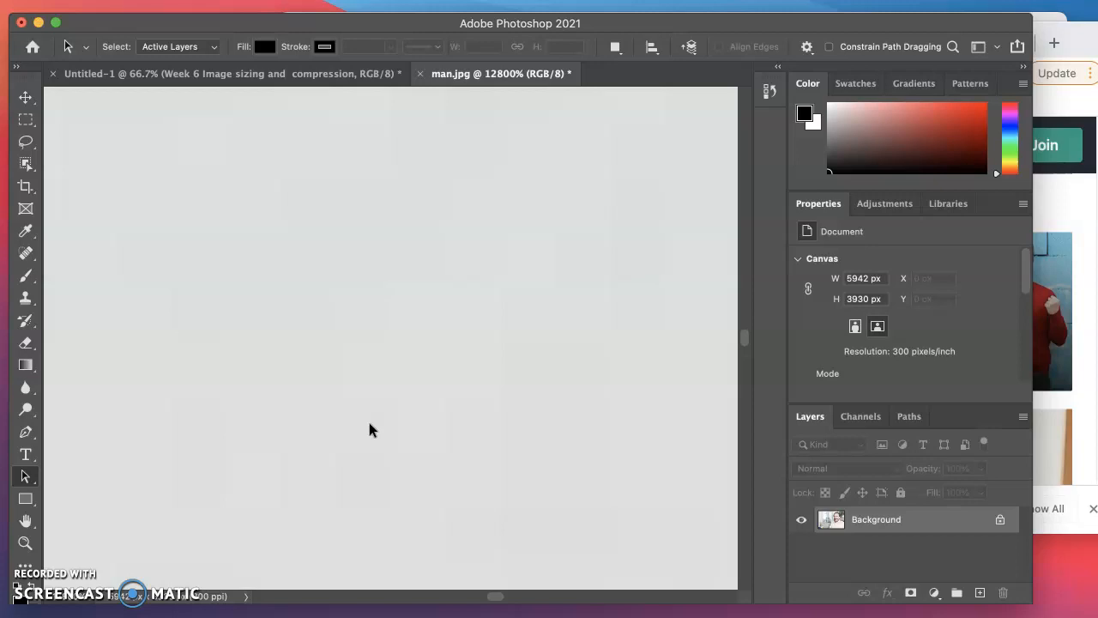
key("super+0")
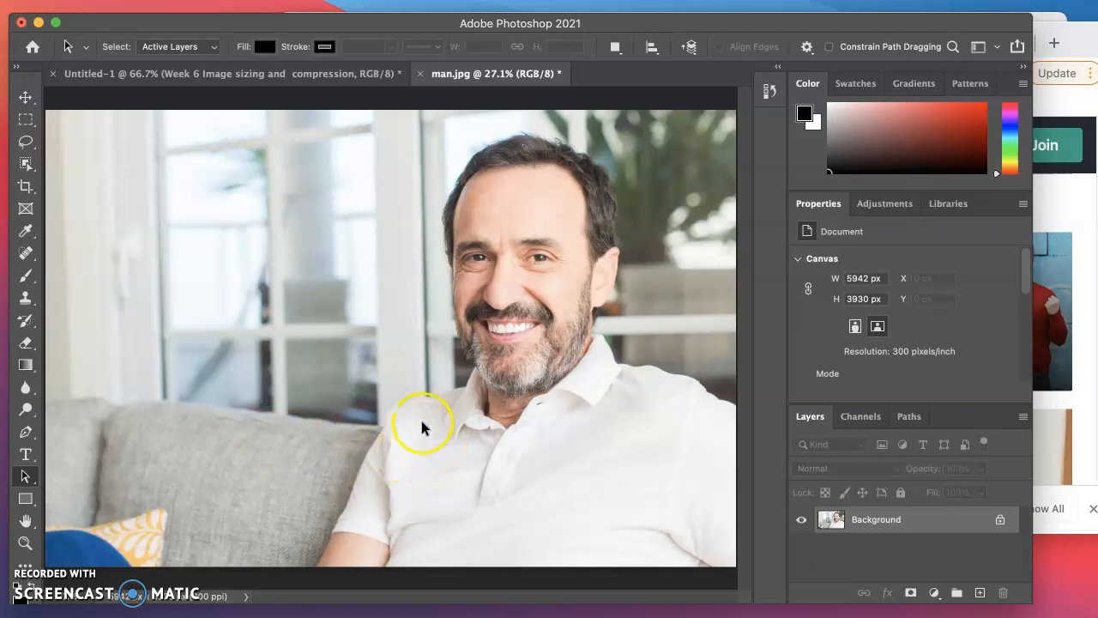
Switch to the desktop with the comparison images, view the JPEG/JPG, PNG and GIF screenshot, and put its window away
key("ctrl+Up")
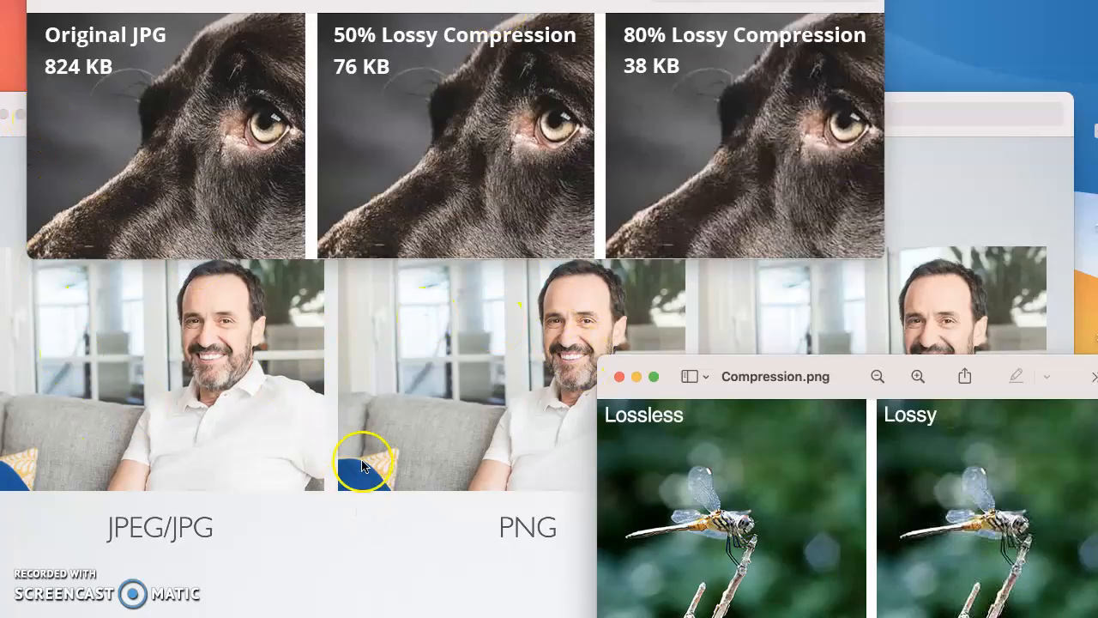
left_click(396, 528)
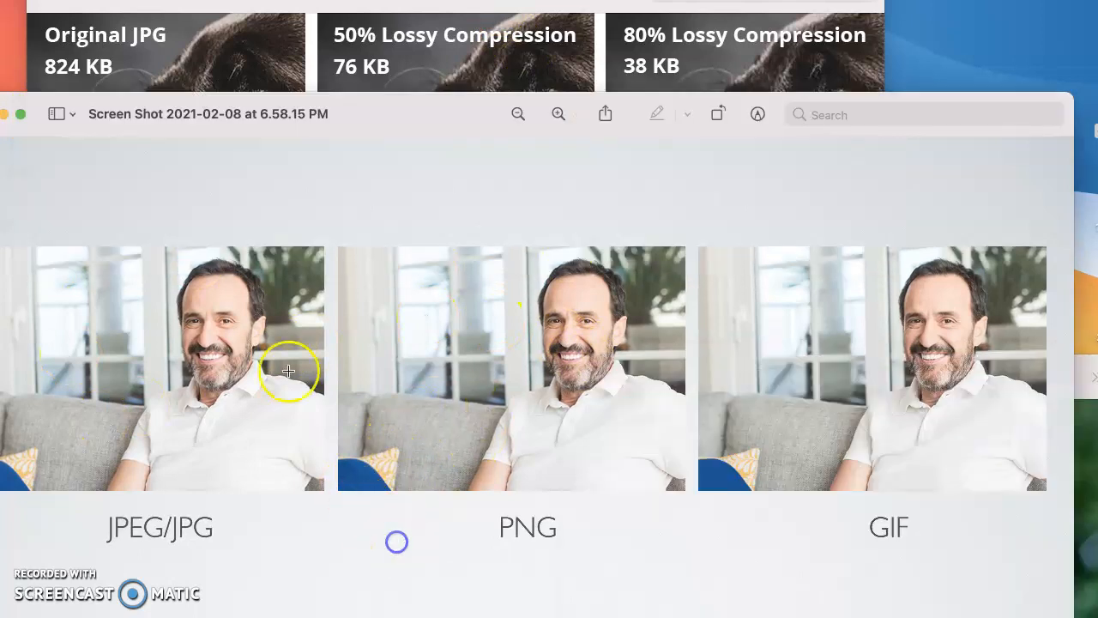
left_click(2, 113)
Move the Compression.png window beneath the dog comparison and mark an area of about 224 x 169 around the lossless dragonfly
left_click_drag(845, 365, 592, 305)
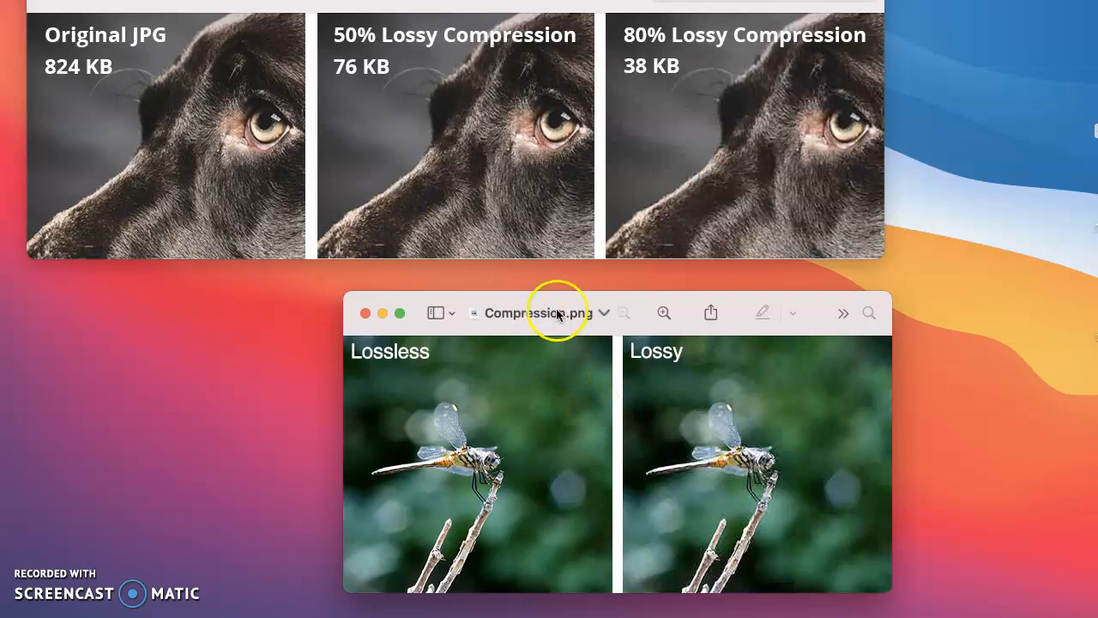
left_click_drag(401, 296, 229, 279)
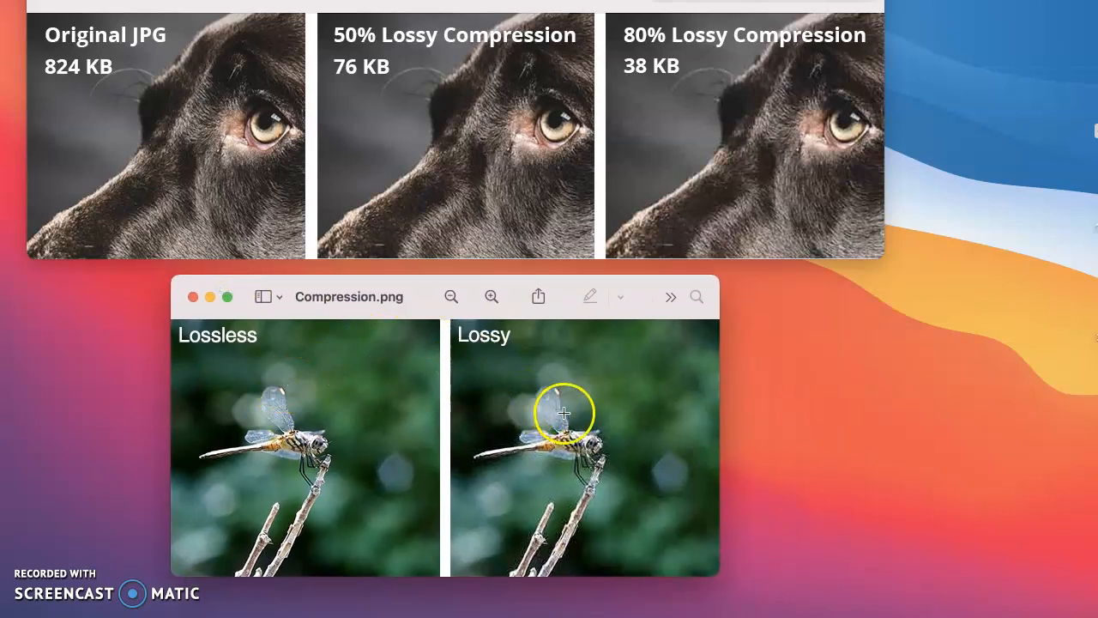
left_click_drag(200, 378, 391, 523)
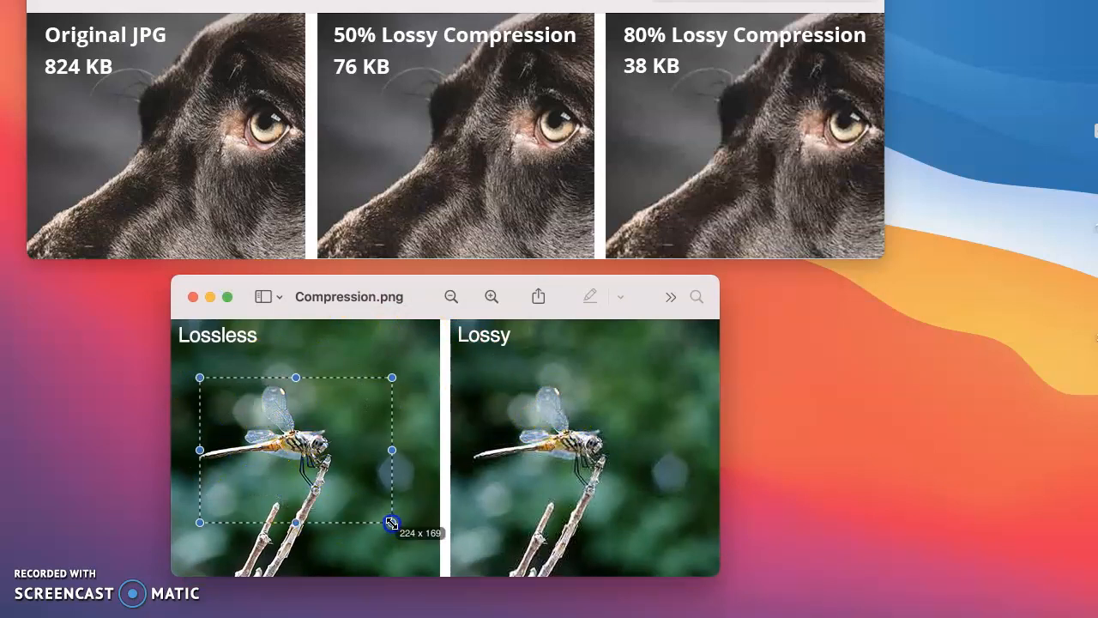
left_click_drag(391, 522, 187, 385)
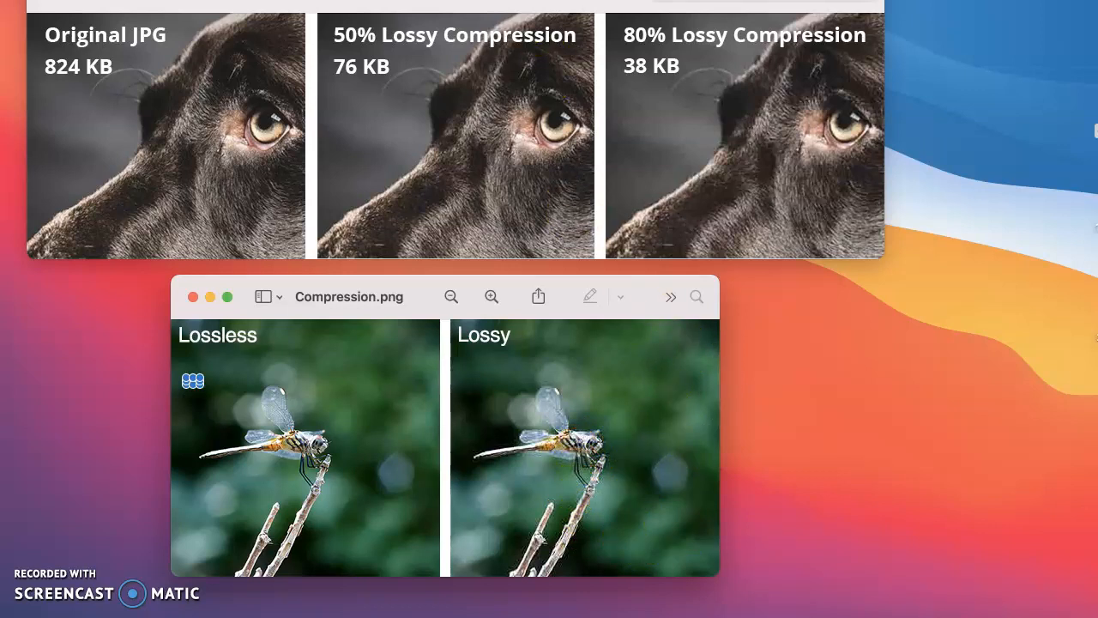
Enlarge the Compression.png window and zoom in and back out to compare the lossless and lossy dragonfly images
left_click(356, 95)
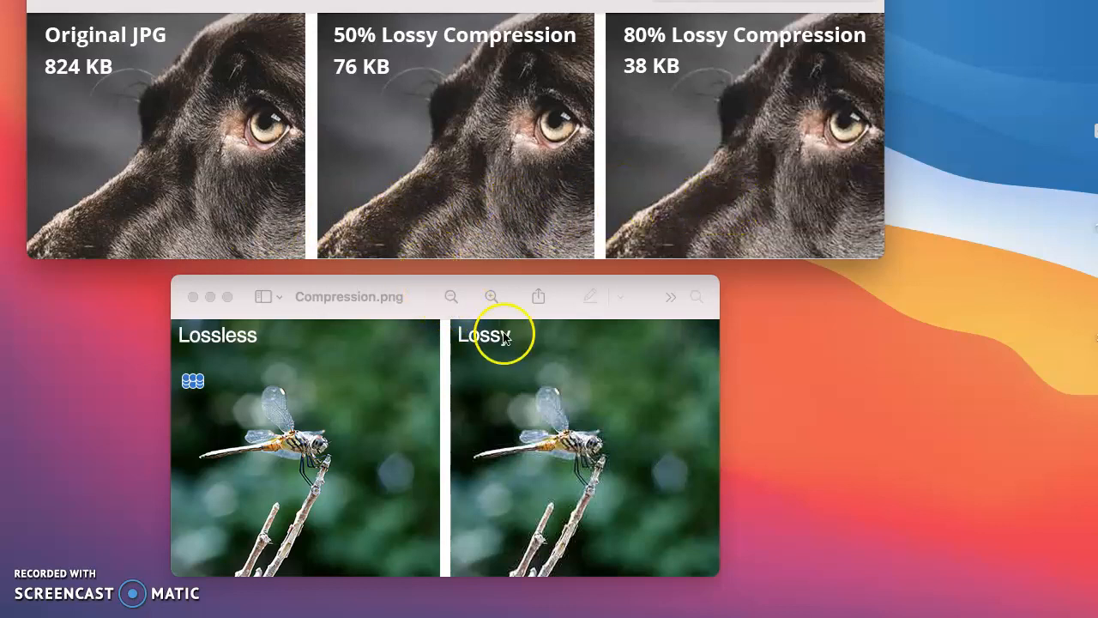
left_click(497, 288)
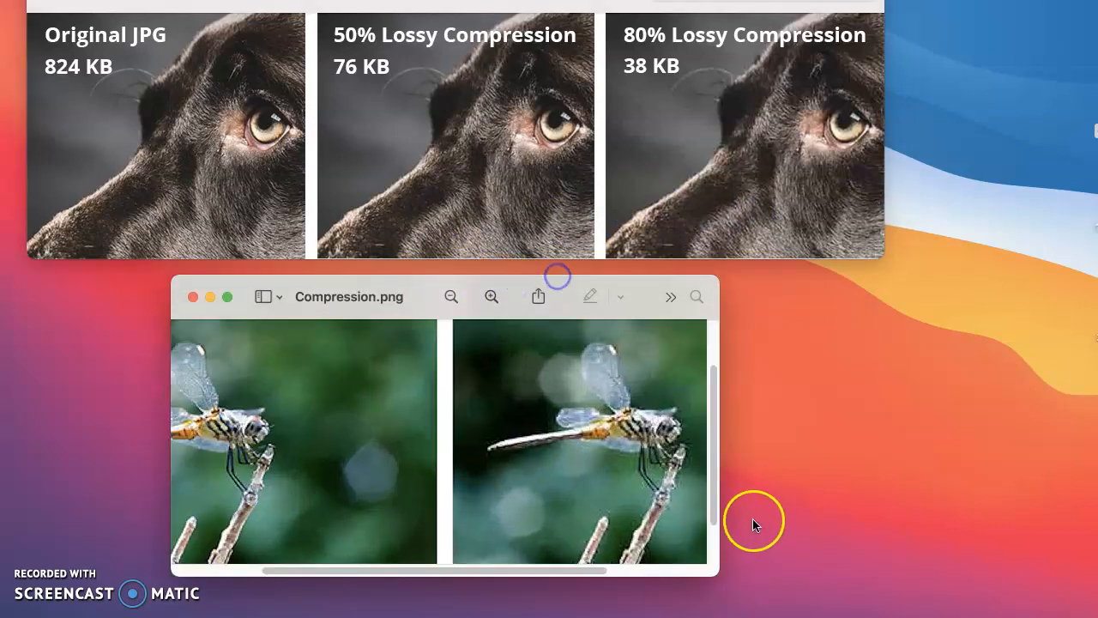
left_click_drag(717, 571, 767, 614)
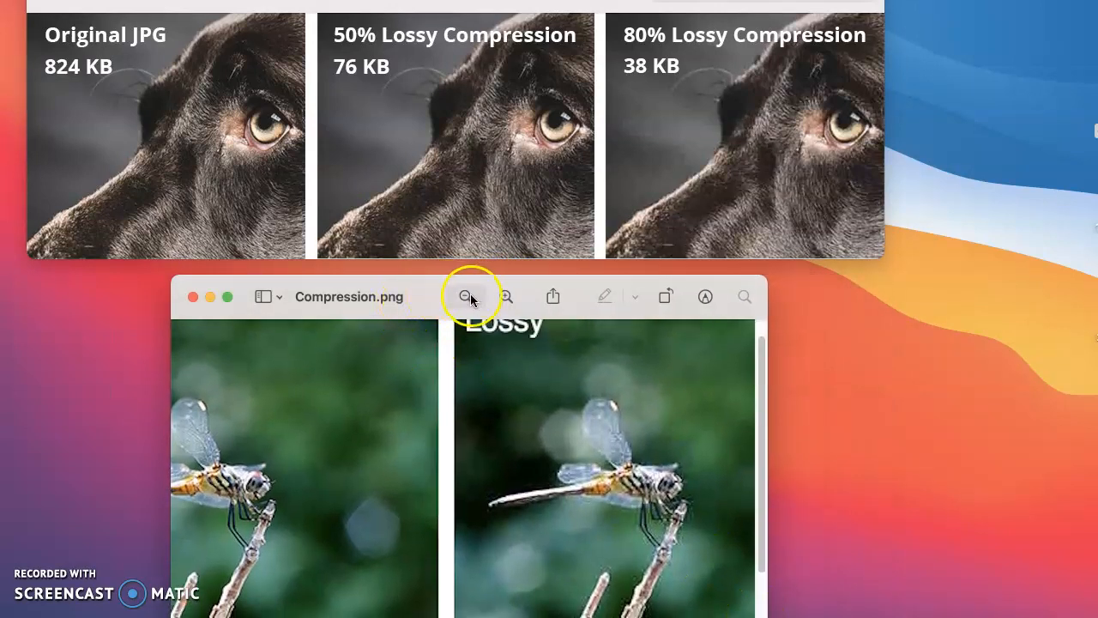
left_click(466, 296)
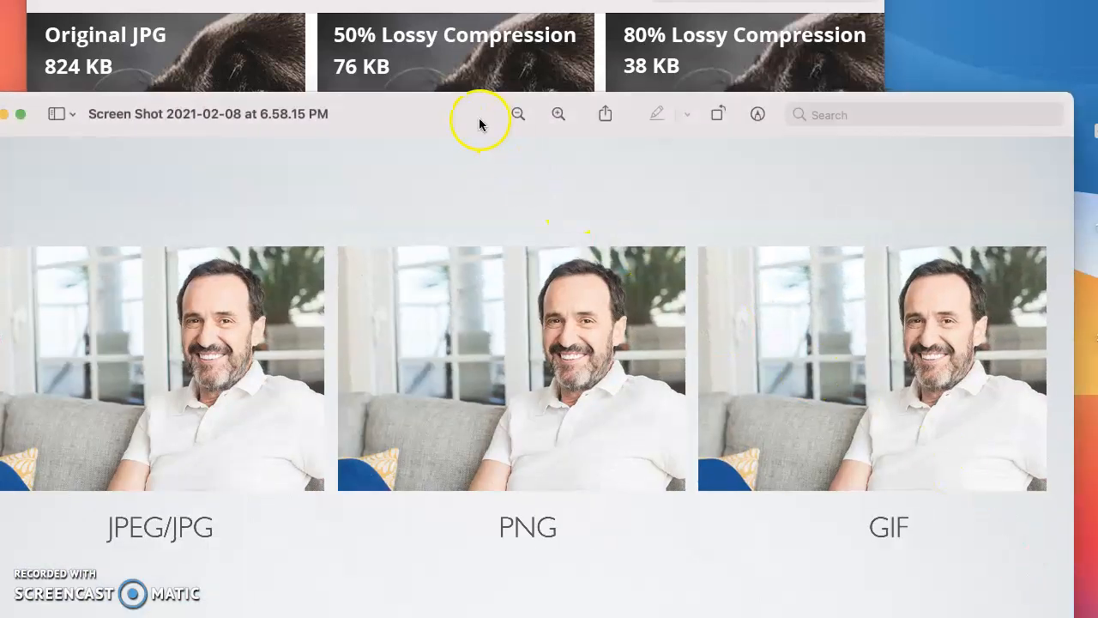
Reposition the JPEG/JPG, PNG and GIF comparison window to examine it, and return to Photoshop on Desktop 1
left_click_drag(478, 124, 490, 31)
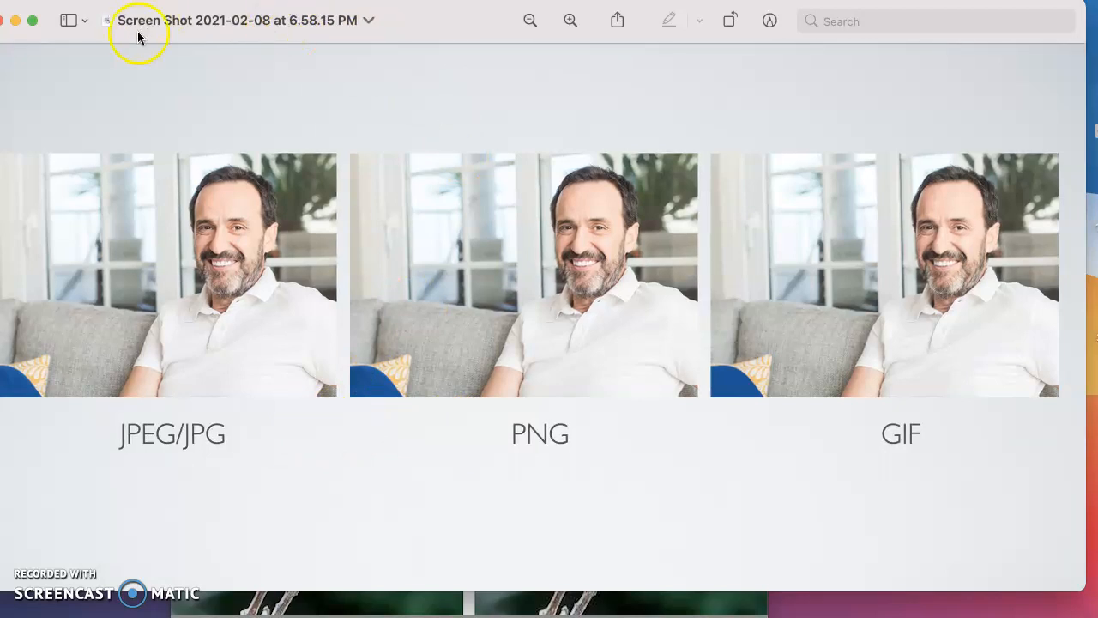
key("ctrl+Up")
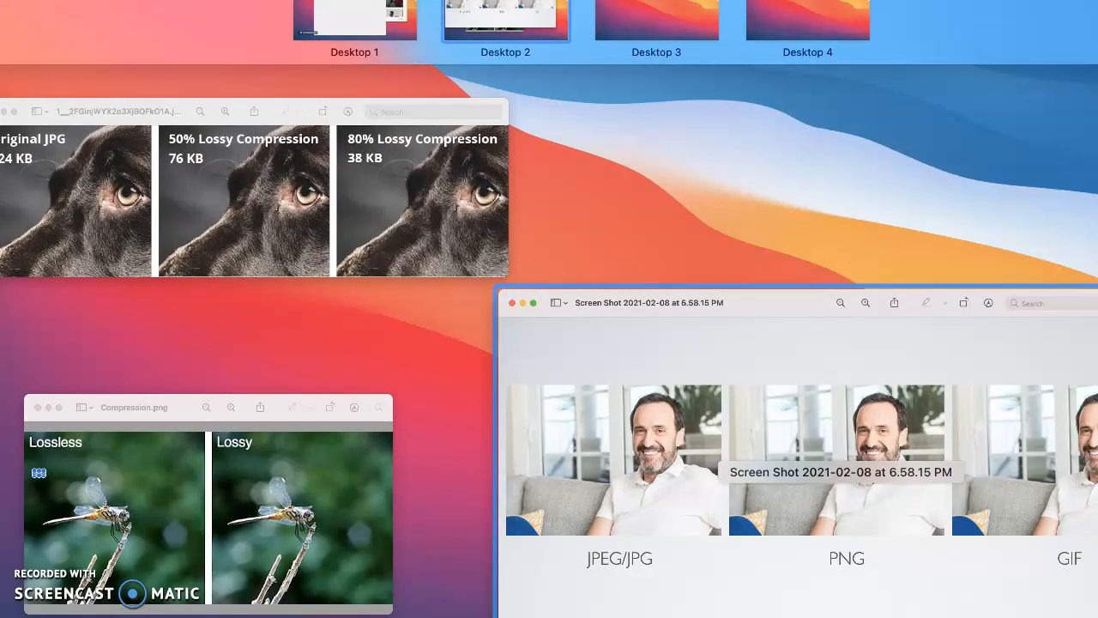
left_click(354, 19)
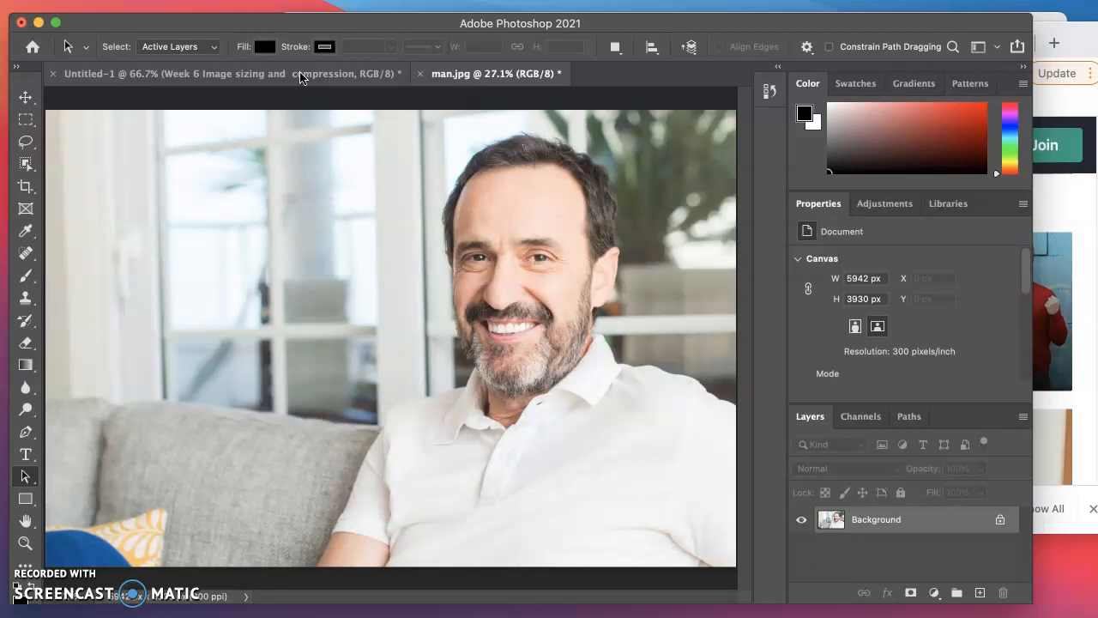
Switch to the browser to view the GIMP and Pixlr photo editor websites, and bring Photoshop back to the front
left_click_drag(786, 24, 799, 18)
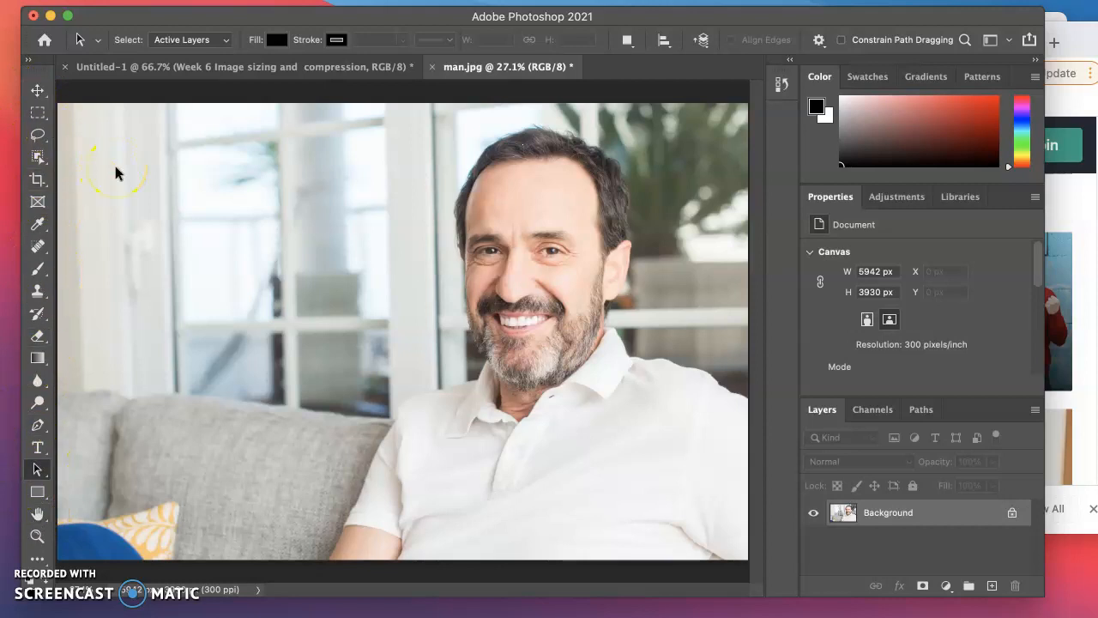
left_click(1075, 38)
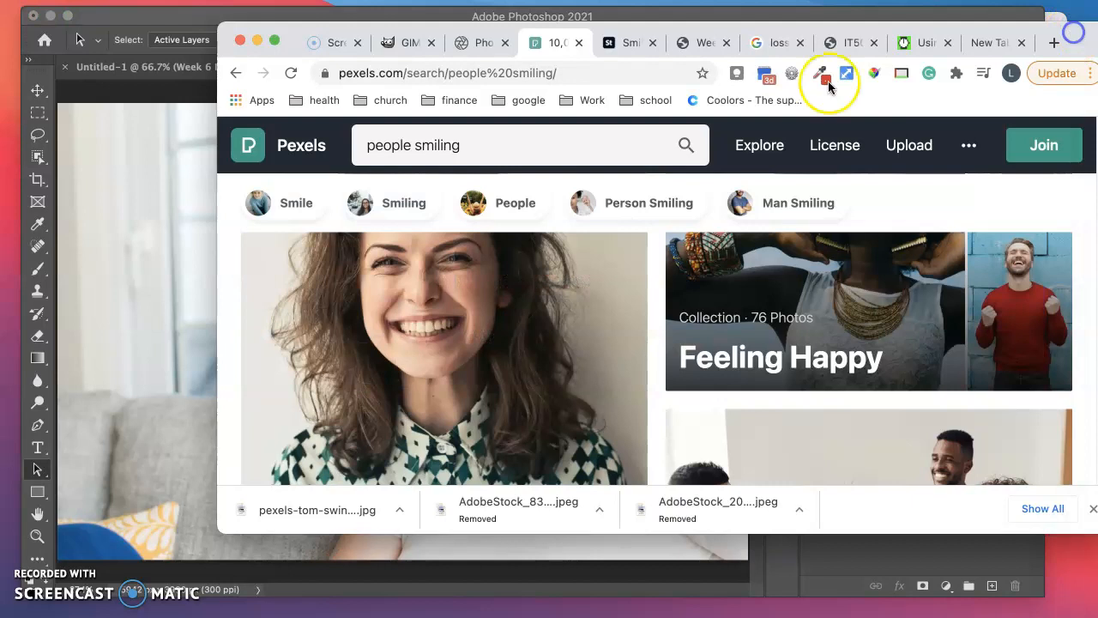
left_click(391, 41)
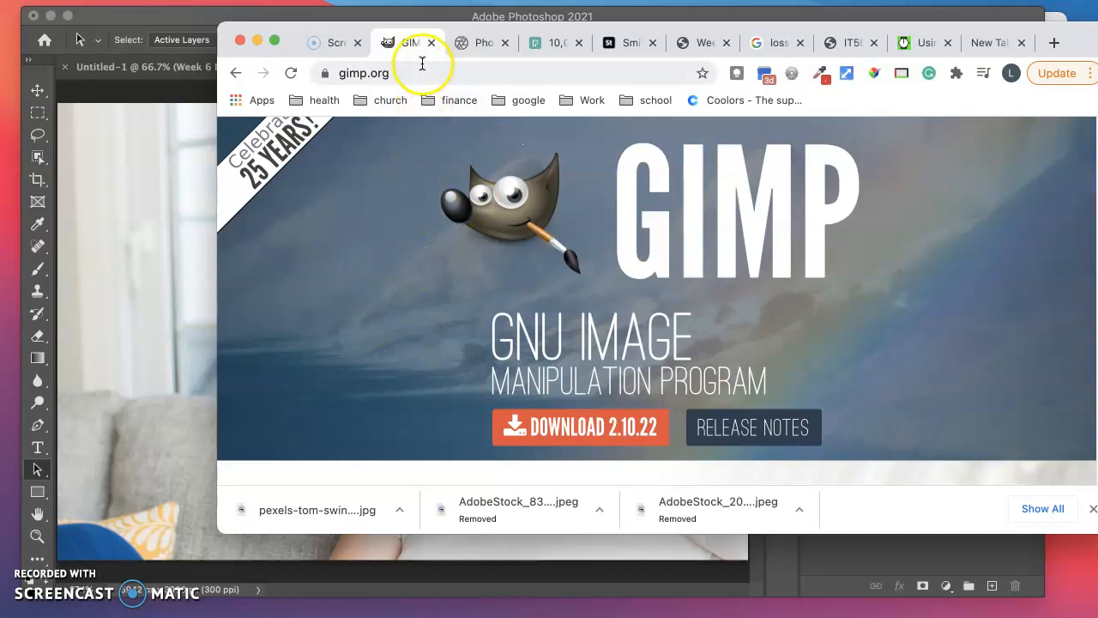
left_click(468, 43)
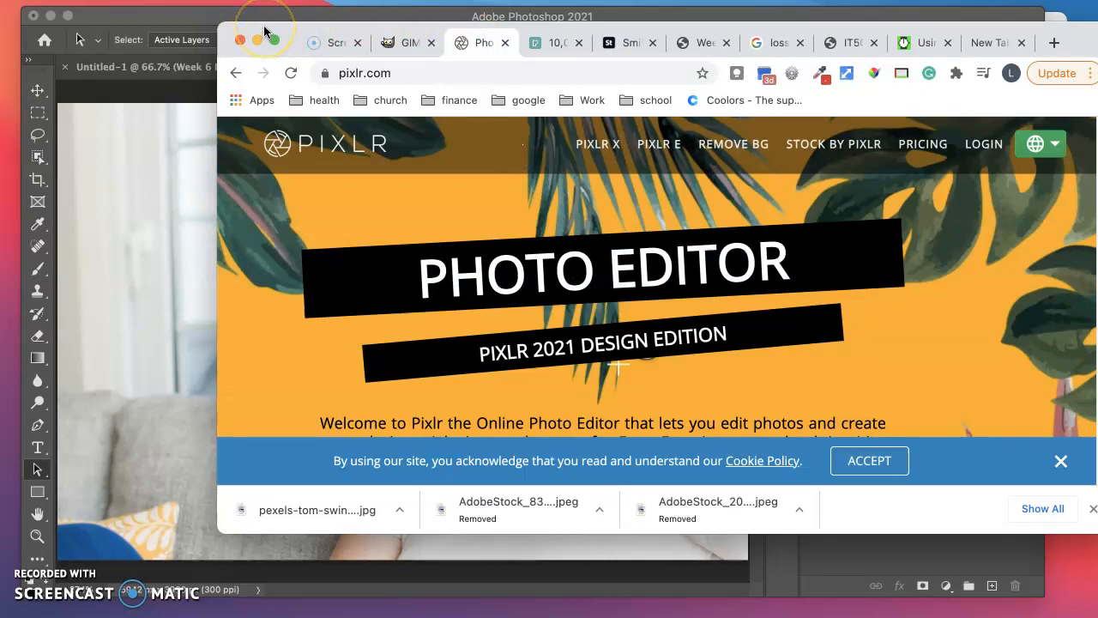
left_click_drag(264, 30, 268, 48)
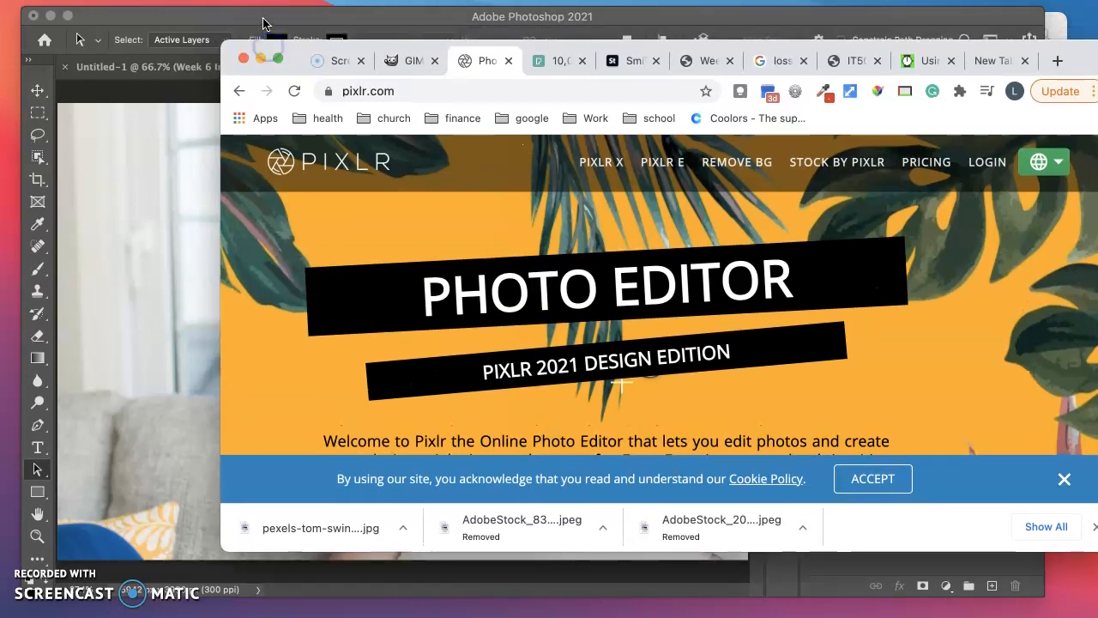
left_click(263, 23)
left_click(271, 25)
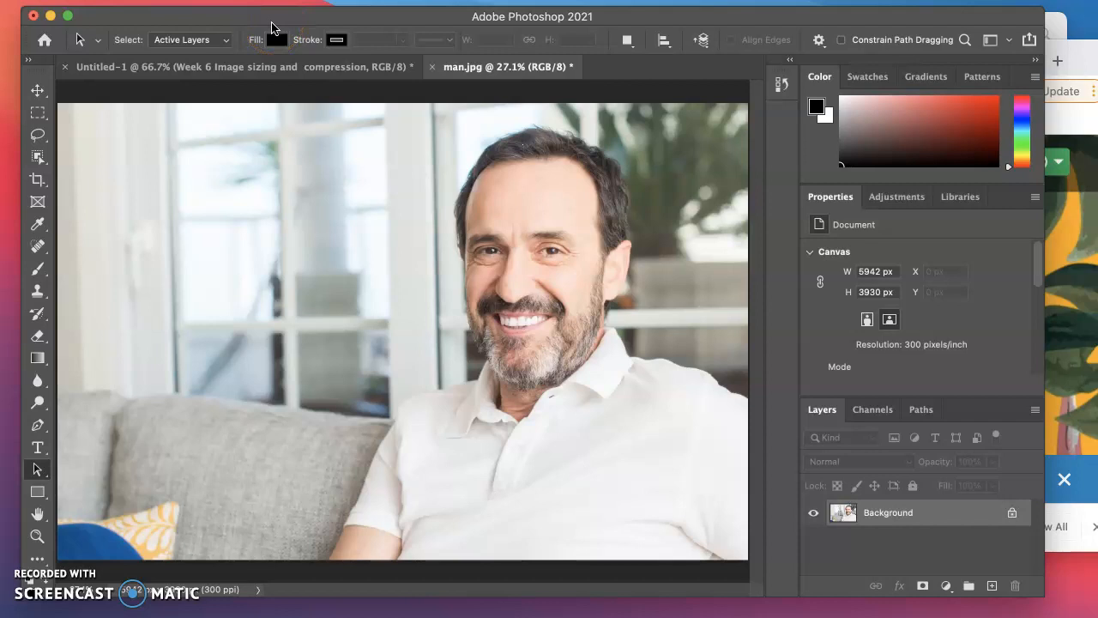
Switch to the presentation folder in Finder and open its images folder
left_click(323, 69)
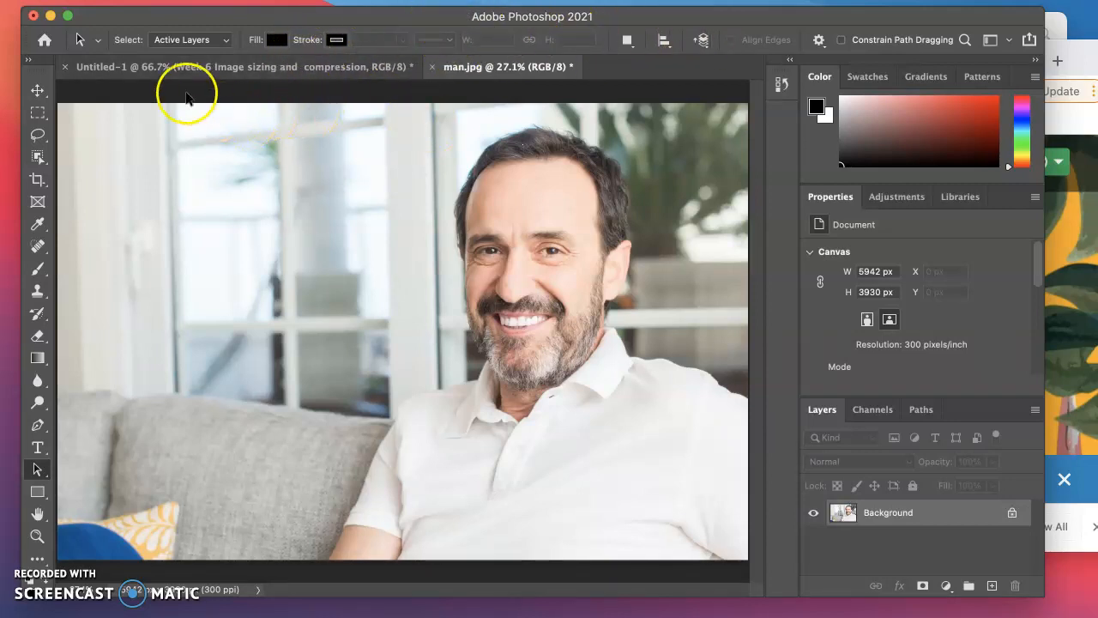
key("ctrl+Up")
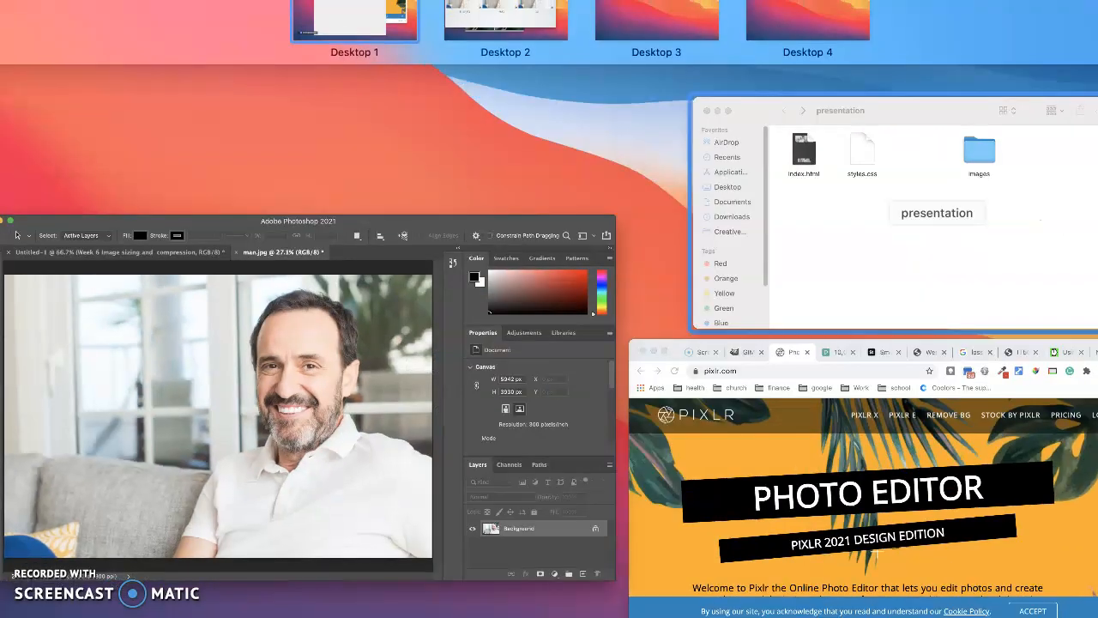
left_click(936, 214)
left_click(748, 109)
double_click(748, 109)
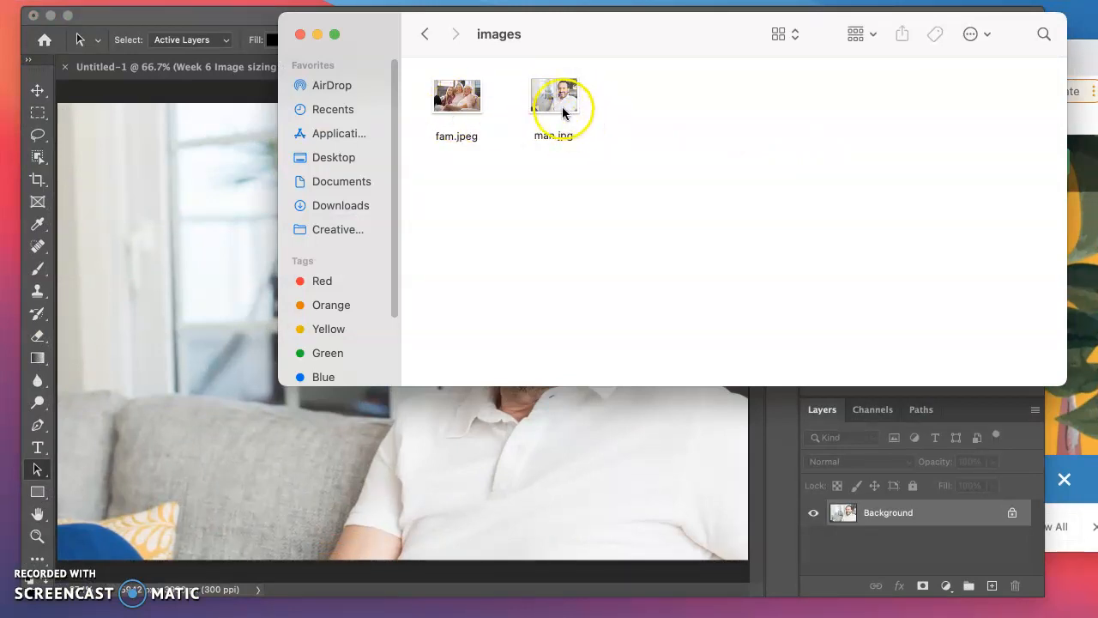
Return to Photoshop and close man.jpg without saving its changes
left_click(150, 147)
left_click(433, 66)
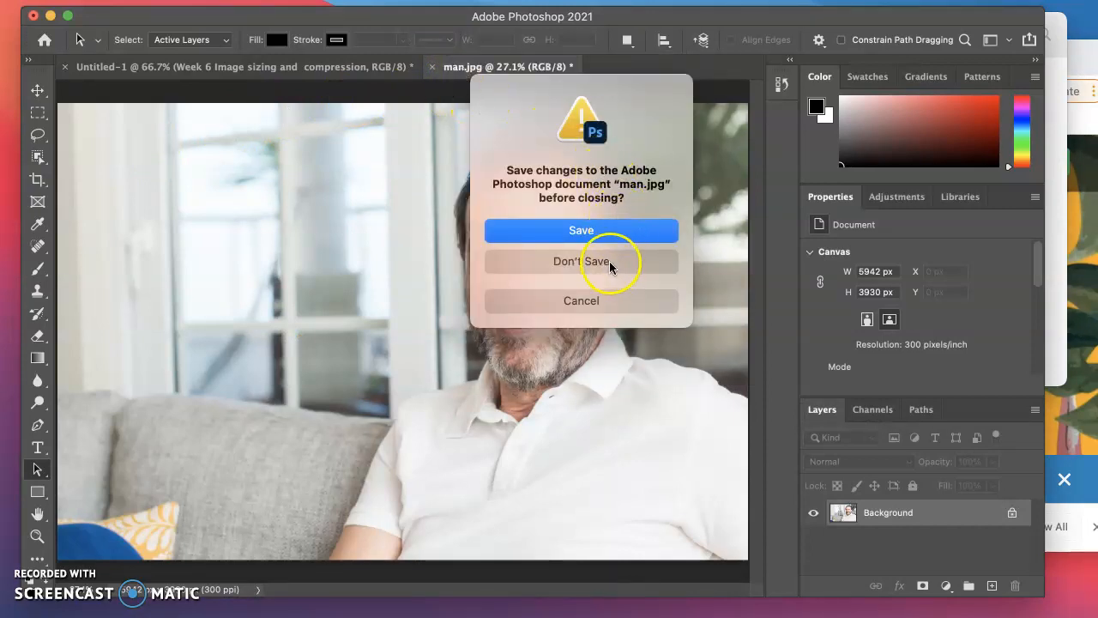
left_click(609, 260)
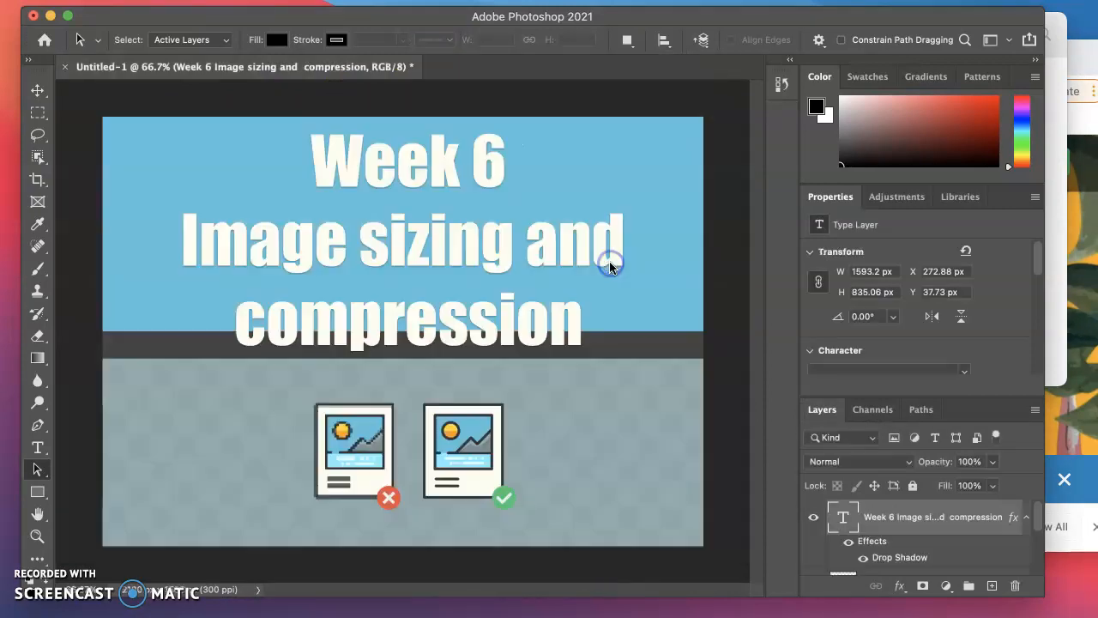
Switch to the images folder in Finder and open man.jpg with Adobe Photoshop 2021
left_click(1049, 74)
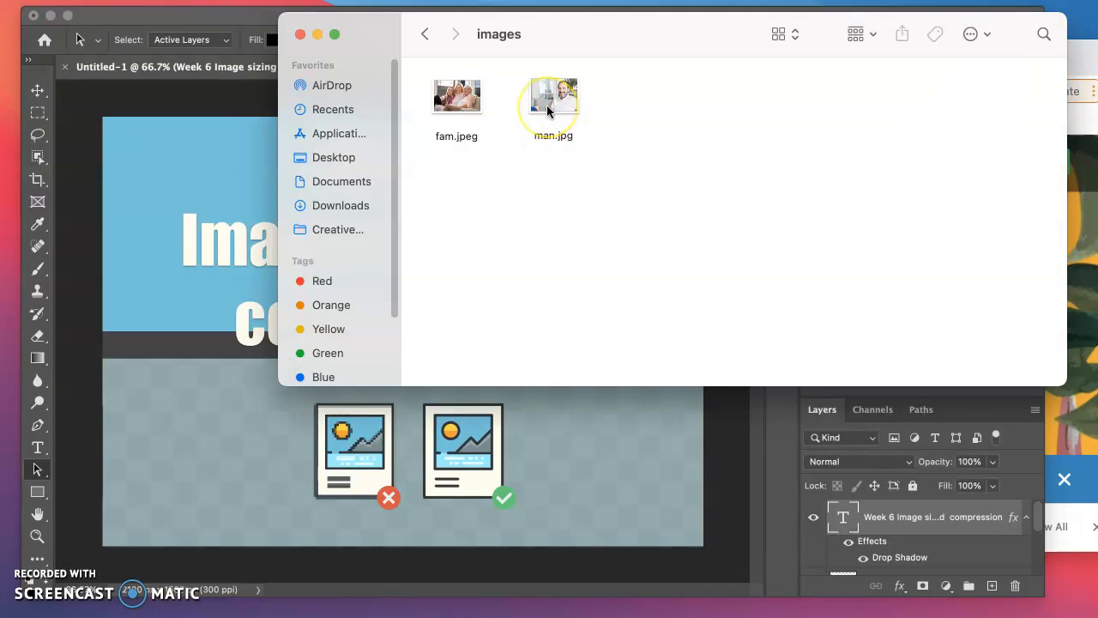
left_click(549, 111)
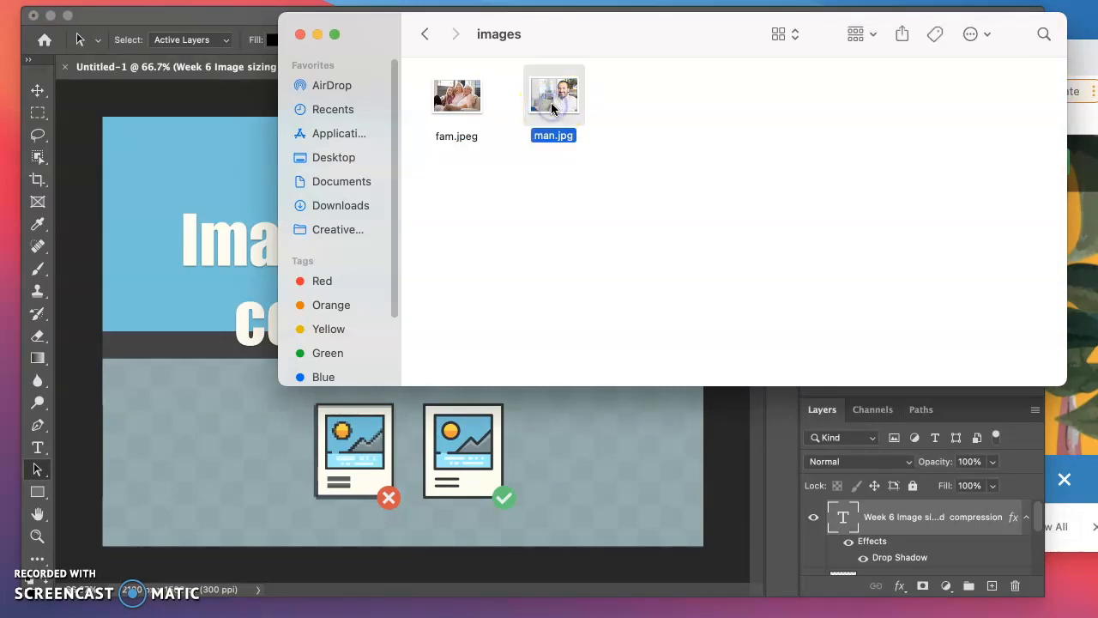
right_click(553, 101)
mouse_move(588, 131)
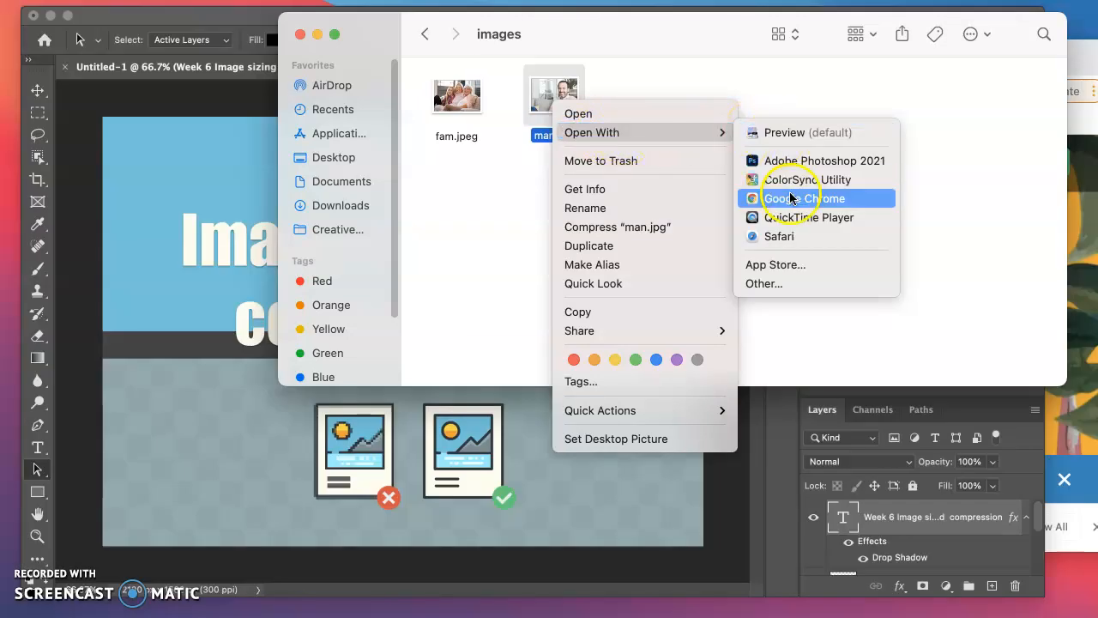
left_click(781, 163)
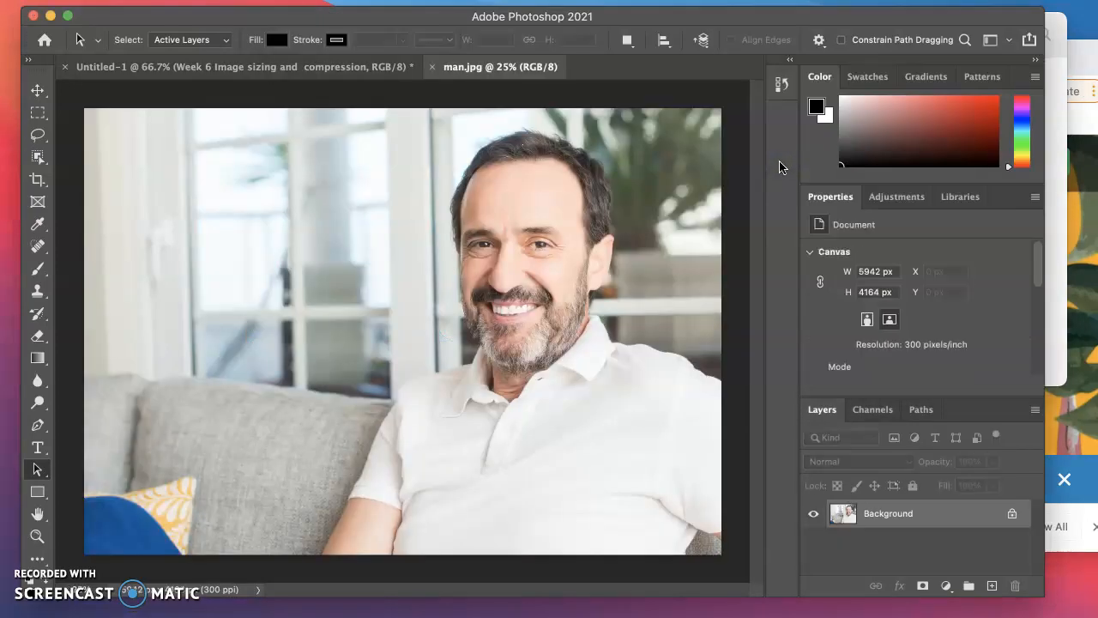
Open the Image Size settings for man.jpg, reposition the dialog over the picture and select the width value
left_click(697, 218)
left_click(194, 2)
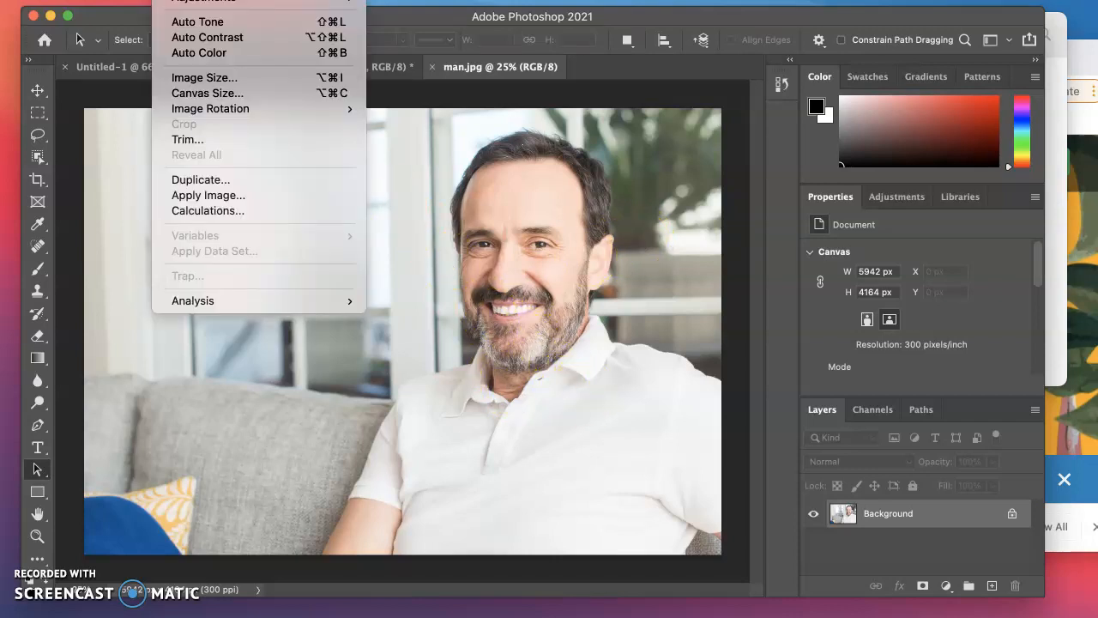
left_click(236, 77)
left_click_drag(392, 325, 391, 351)
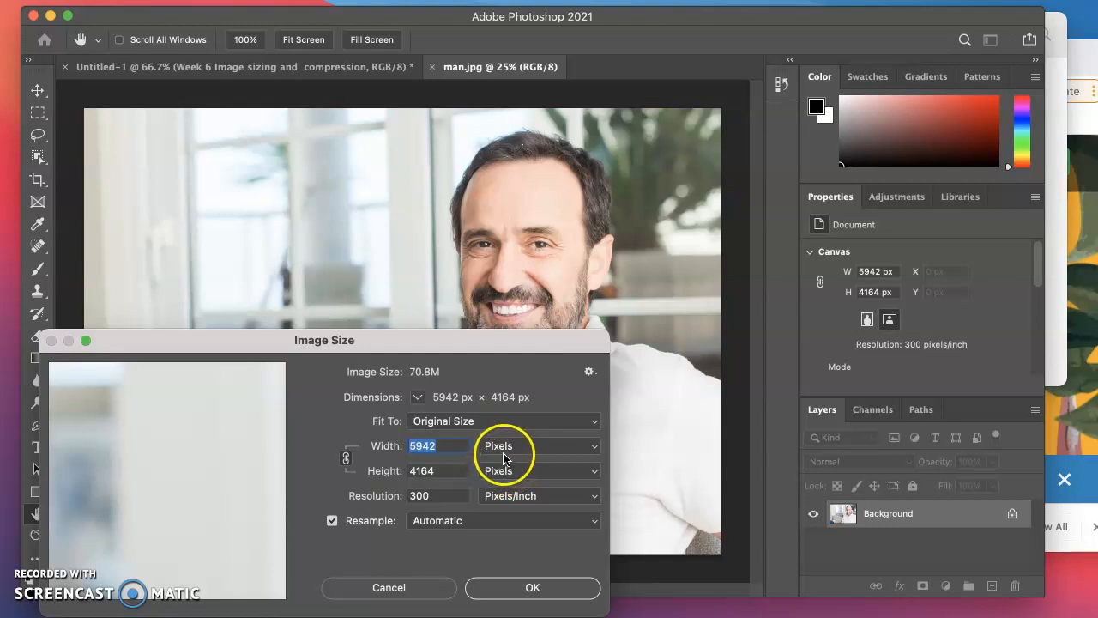
double_click(447, 445)
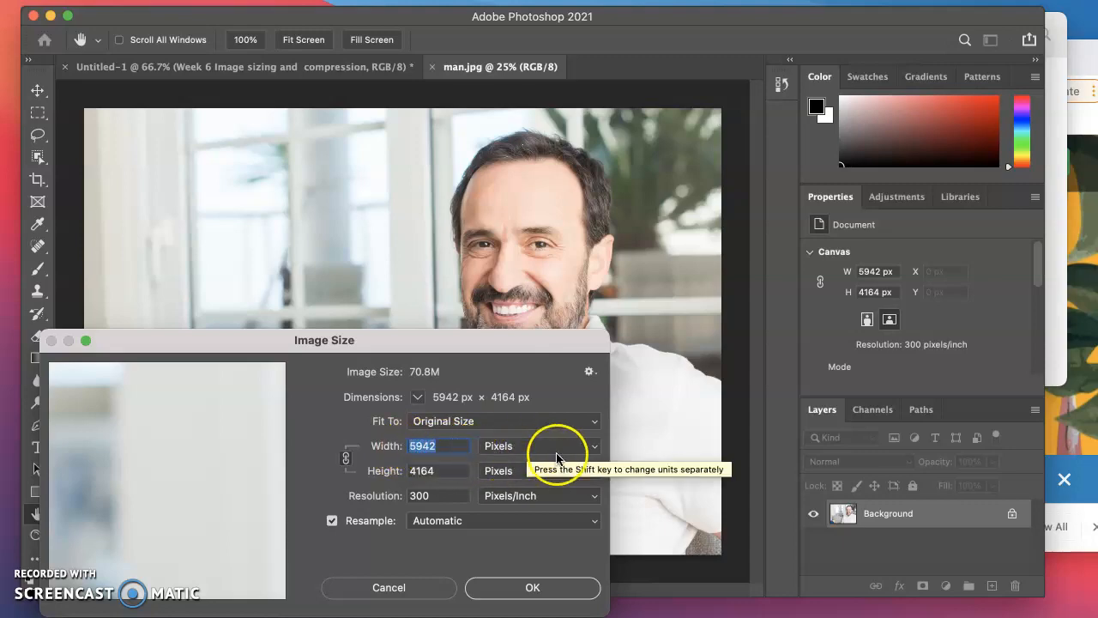
Switch the width and height units to inches and back to pixels
left_click(594, 447)
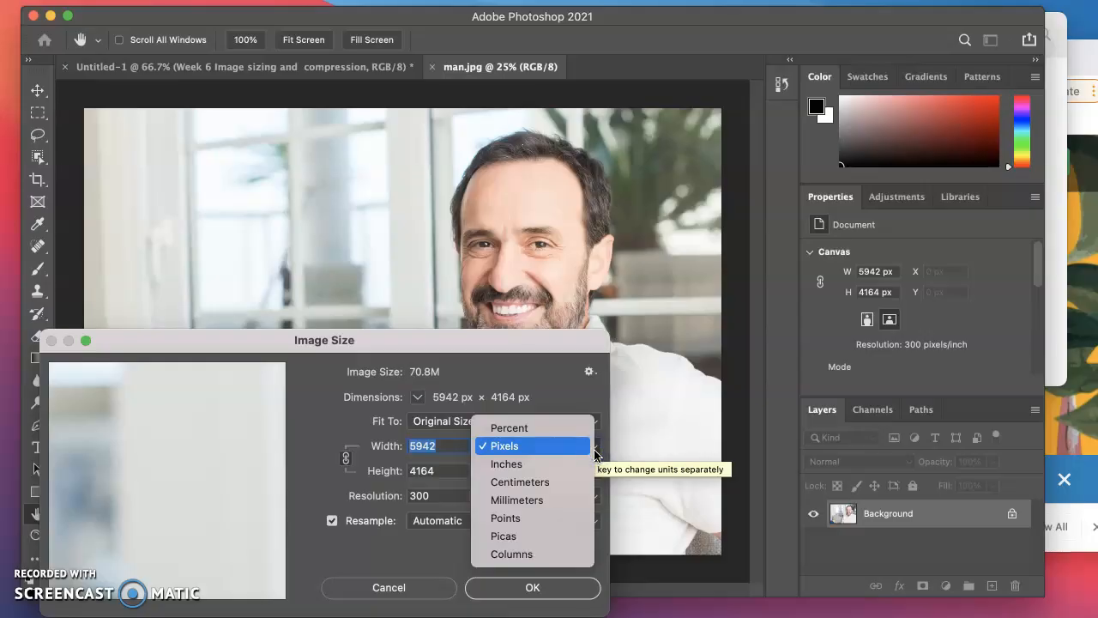
left_click(575, 464)
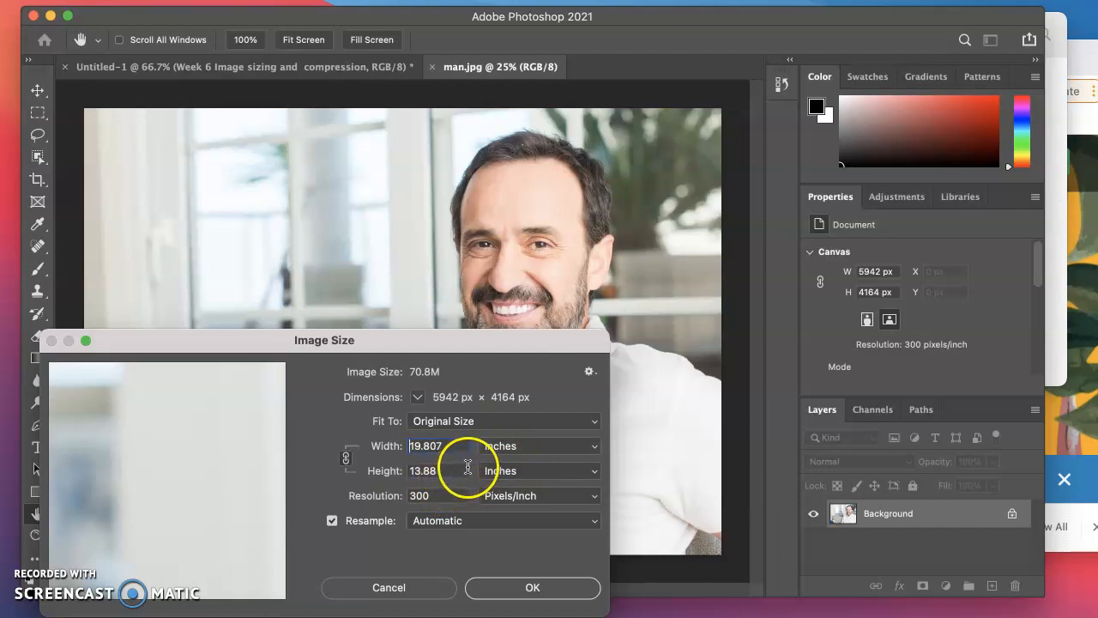
left_click(548, 448)
left_click(547, 427)
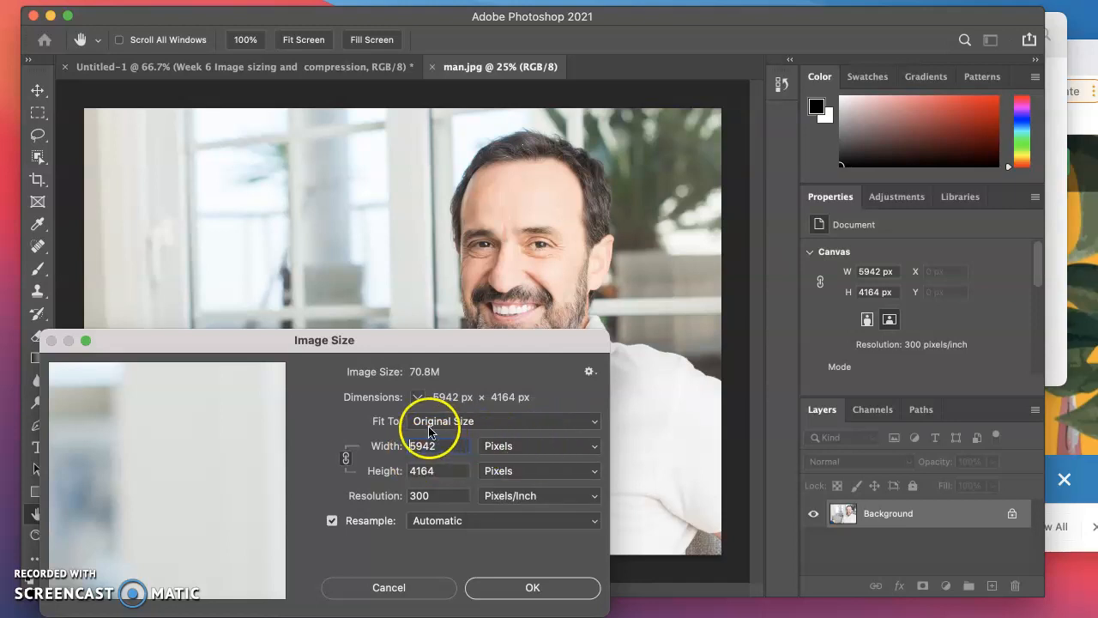
Move the Image Size dialog higher and set the resolution of man.jpg to 72 pixels/inch
left_click_drag(241, 346, 217, 304)
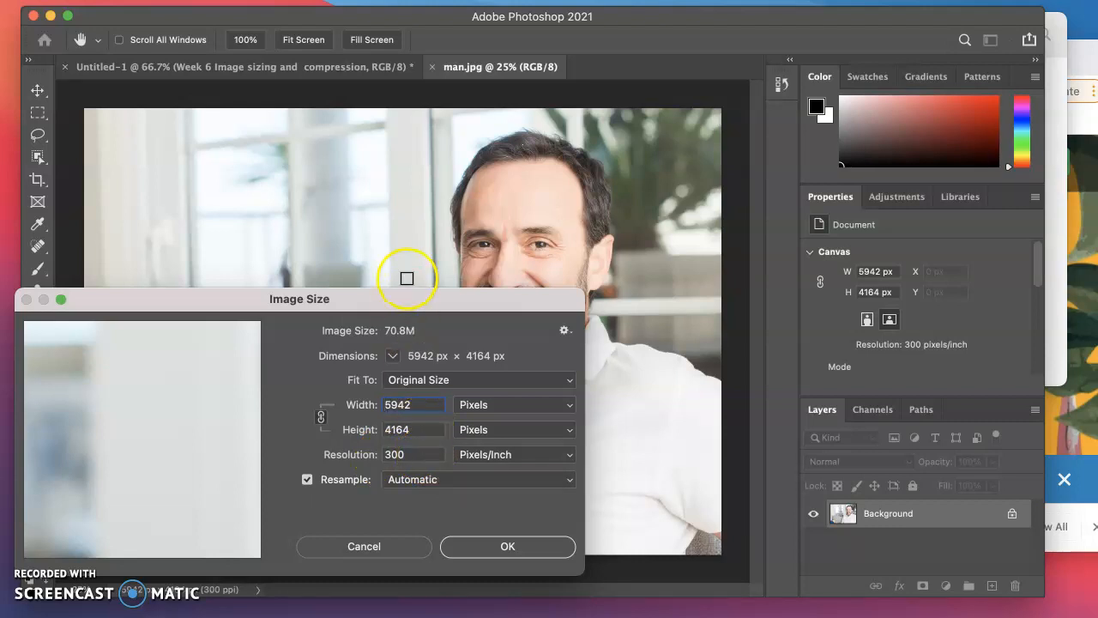
double_click(397, 457)
type("7")
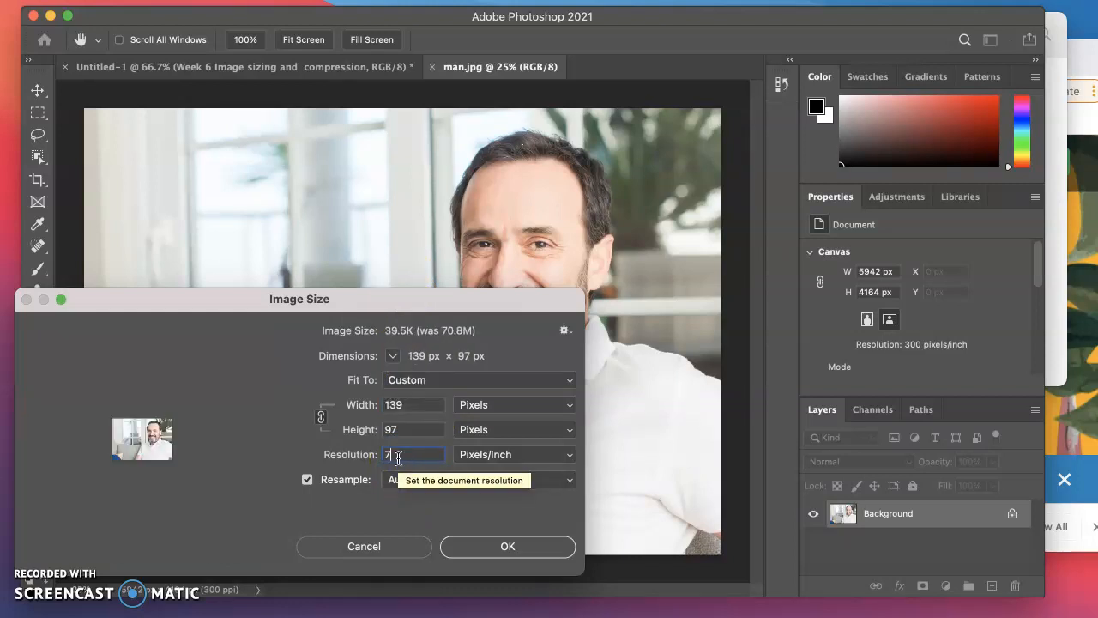
type("2")
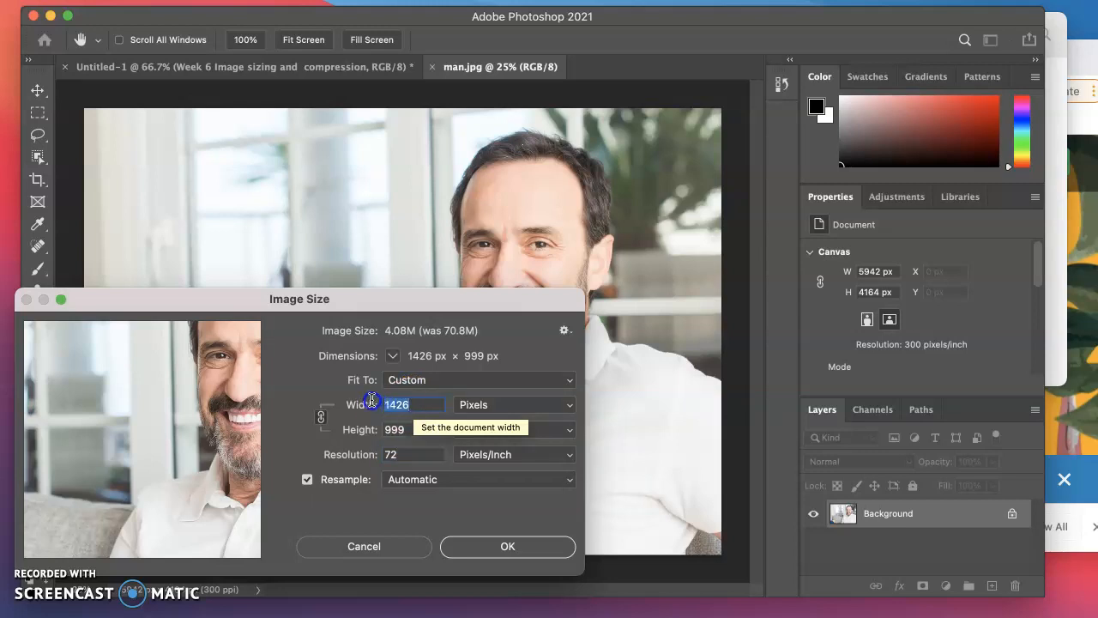
Try image widths of 1000 and 800 pixels in the Image Size settings
type("100")
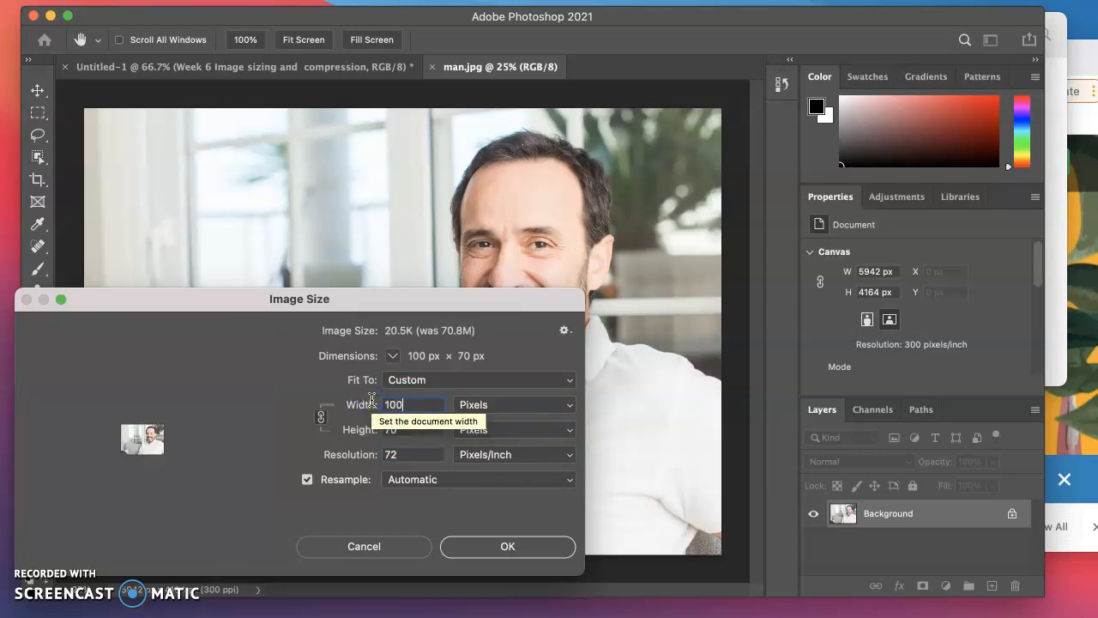
type("0")
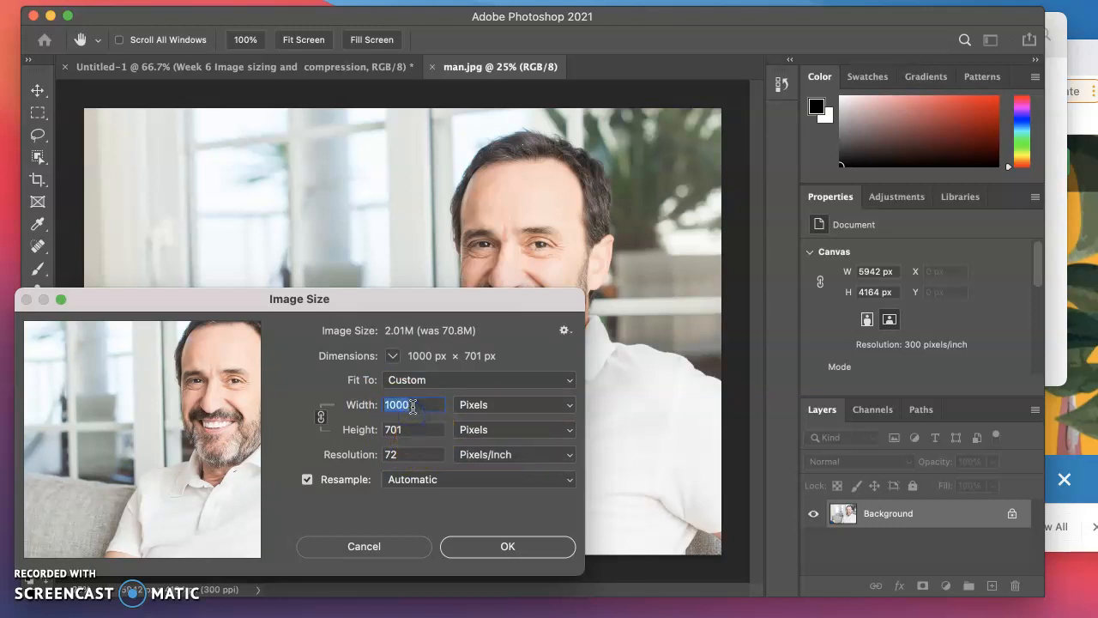
type("800")
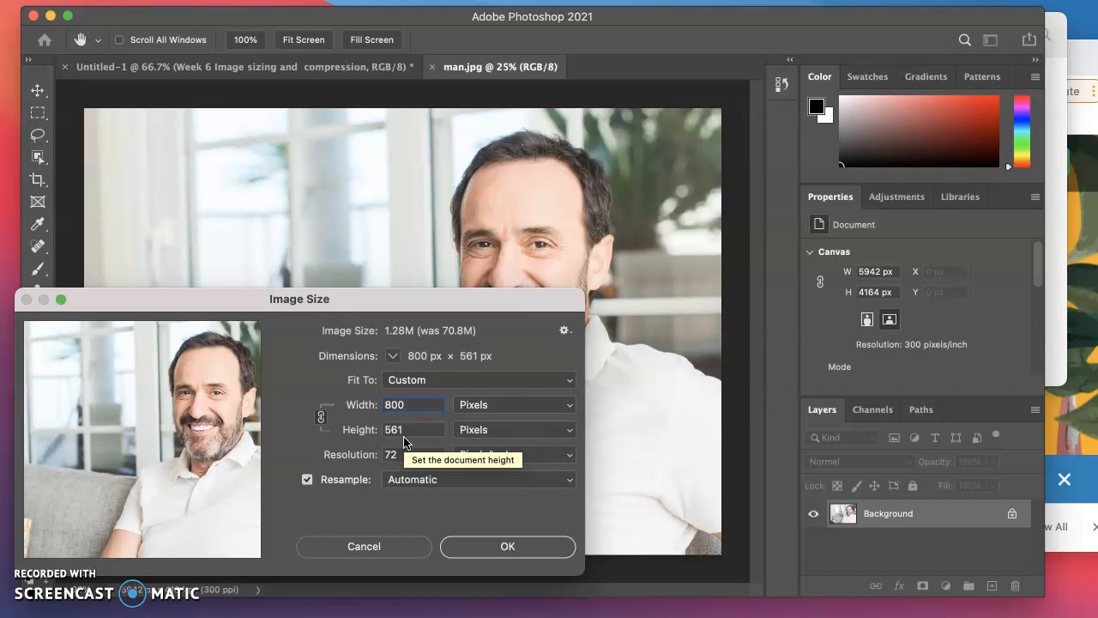
Set the width of man.jpg to 1200 pixels and apply the new image size
double_click(404, 405)
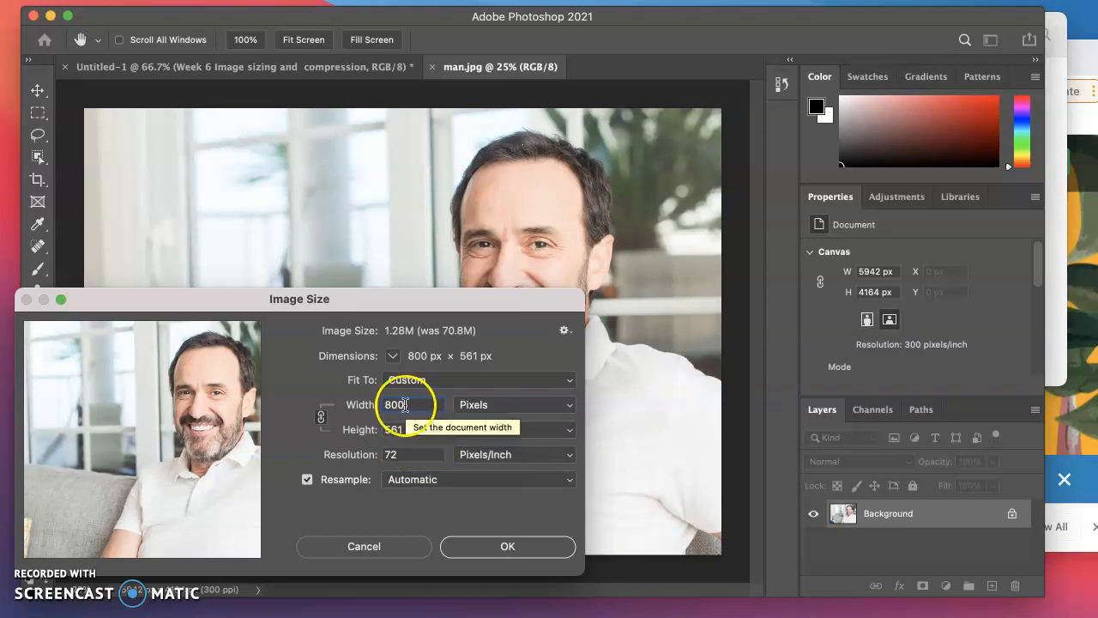
type("12")
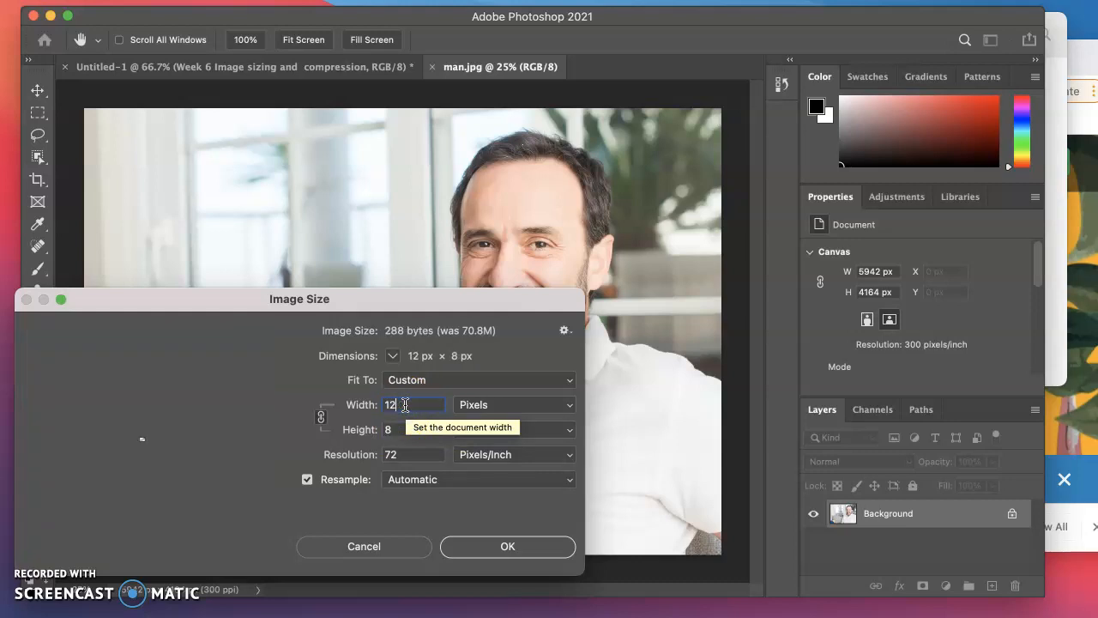
type("00")
left_click(400, 407)
left_click(434, 500)
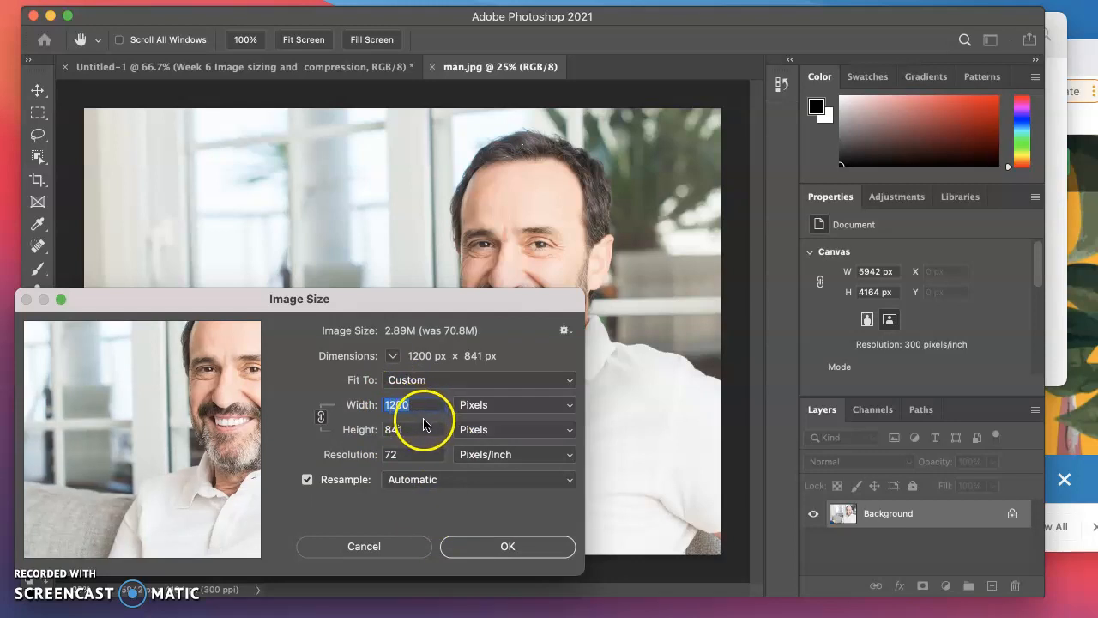
left_click(508, 549)
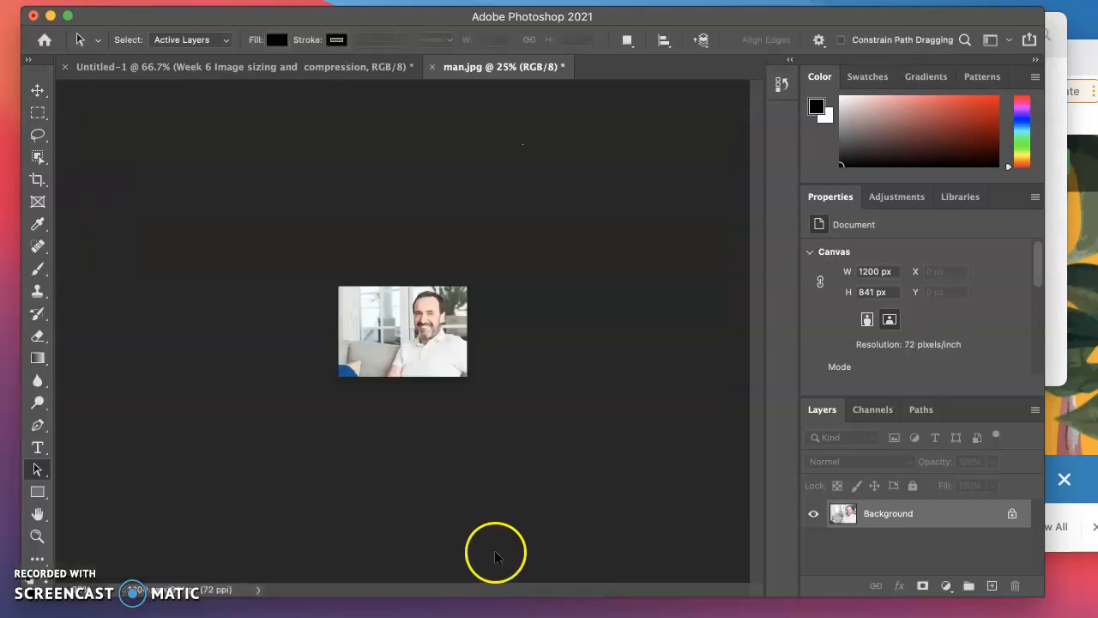
View the resized man.jpg at 100%, fitted to the screen and filling the screen to check its quality
left_click(35, 537)
left_click(265, 484)
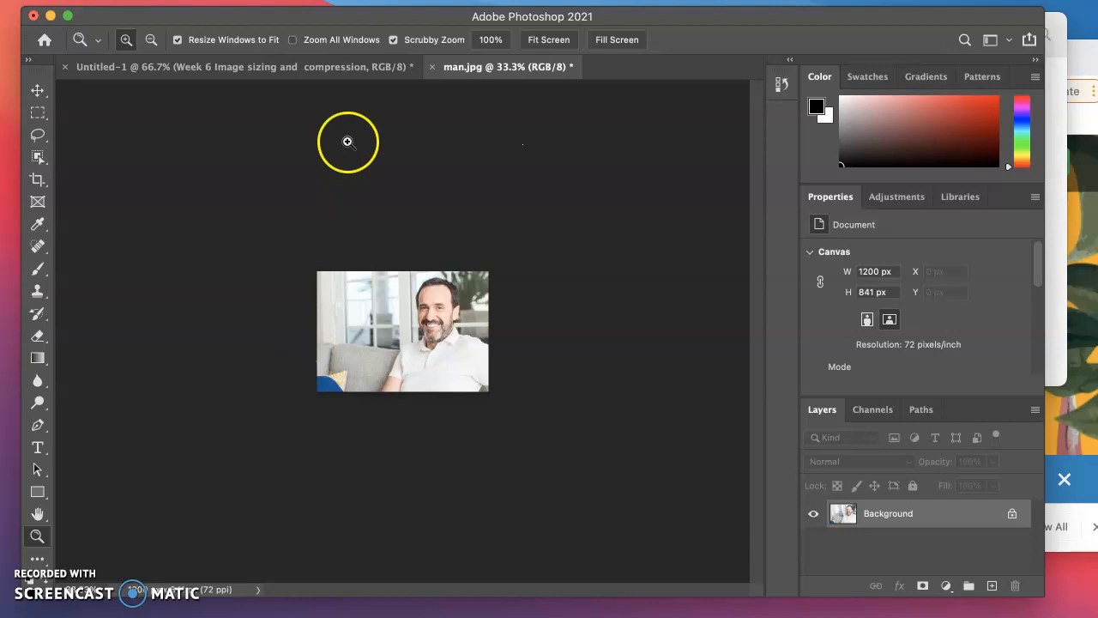
left_click(503, 43)
left_click(534, 41)
left_click(612, 41)
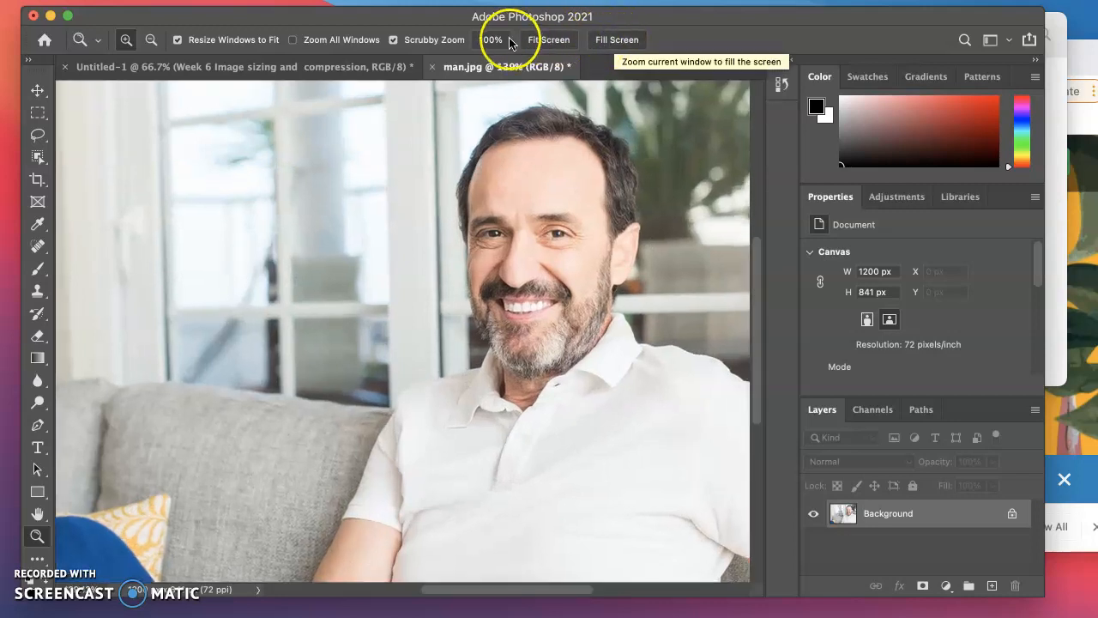
scroll(457, 153, "up", 3)
scroll(457, 152, "down", 3)
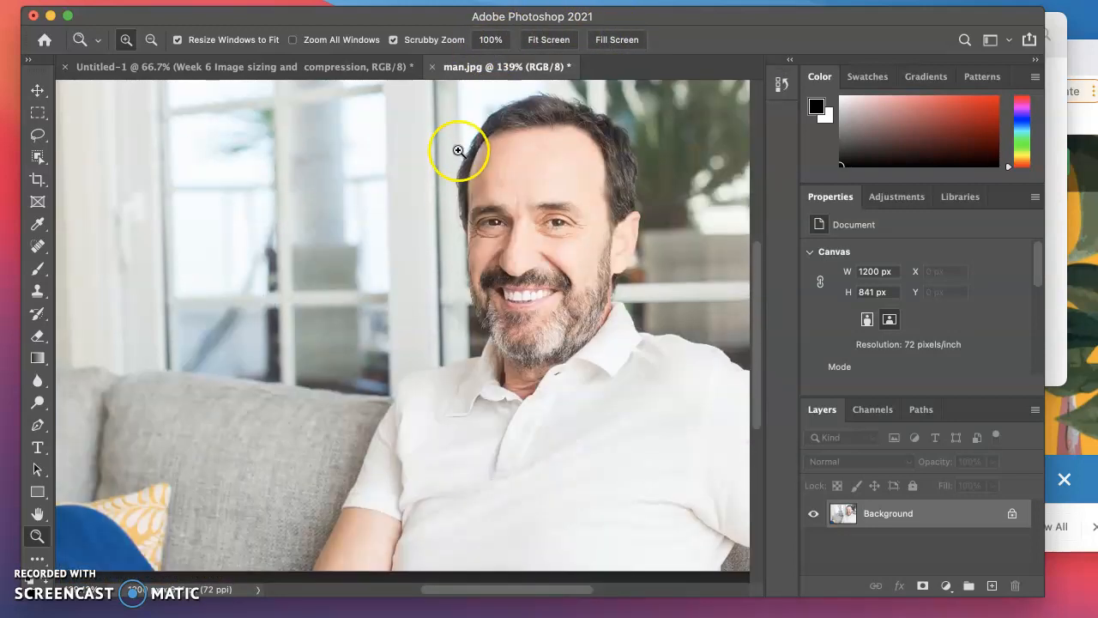
Zoom in on the man's face to 300% to inspect detail, and fit the whole image on screen again
left_click(381, 208)
right_click(378, 210)
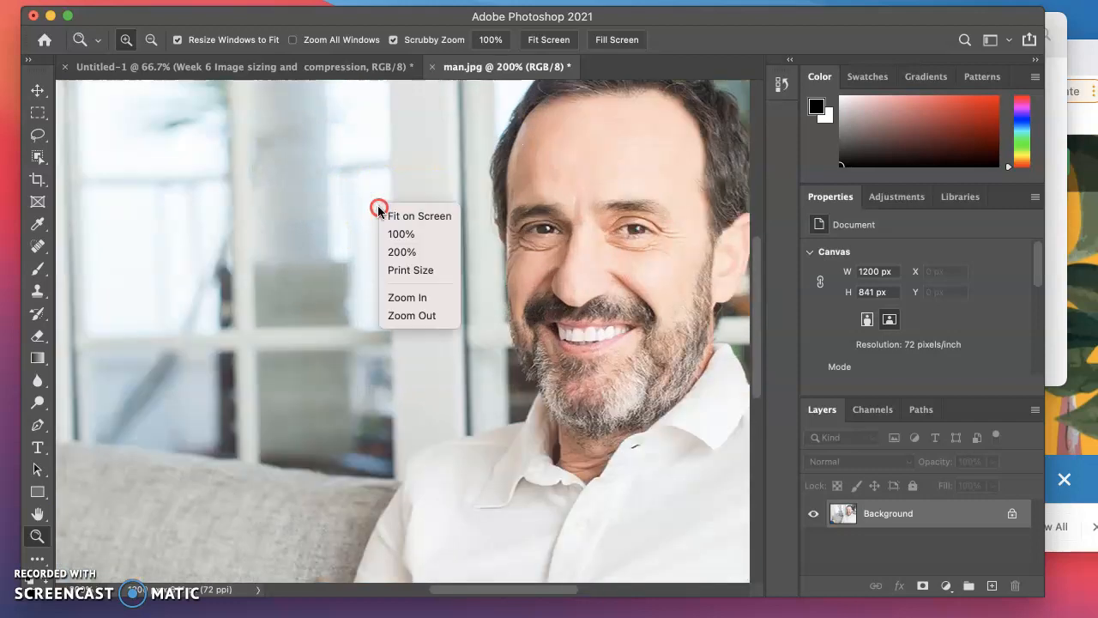
left_click(269, 236)
left_click(38, 534)
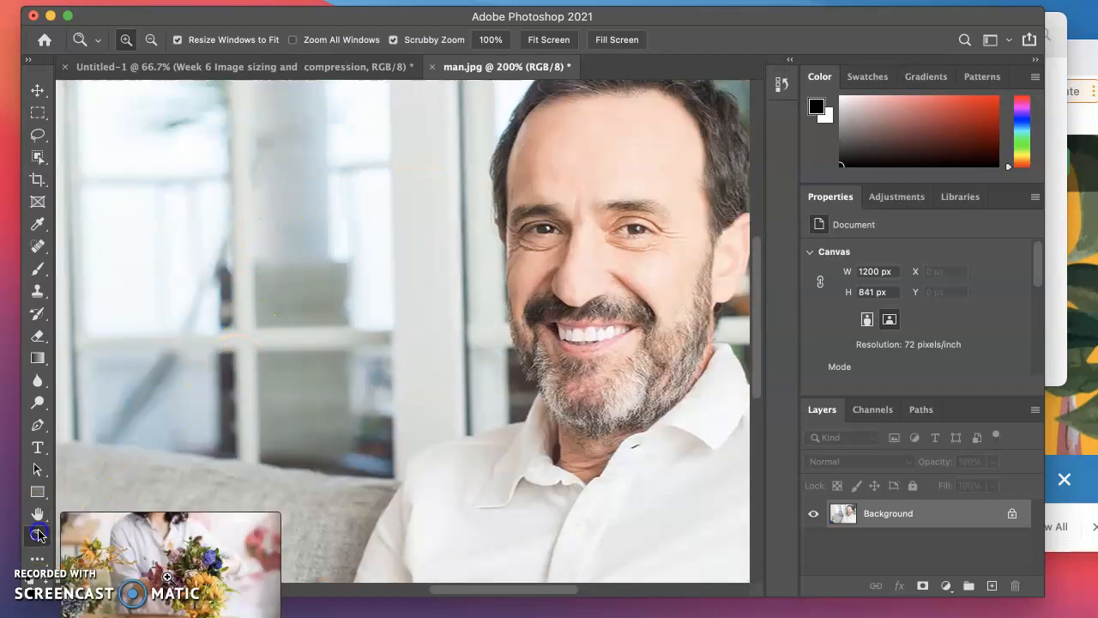
left_click(493, 241)
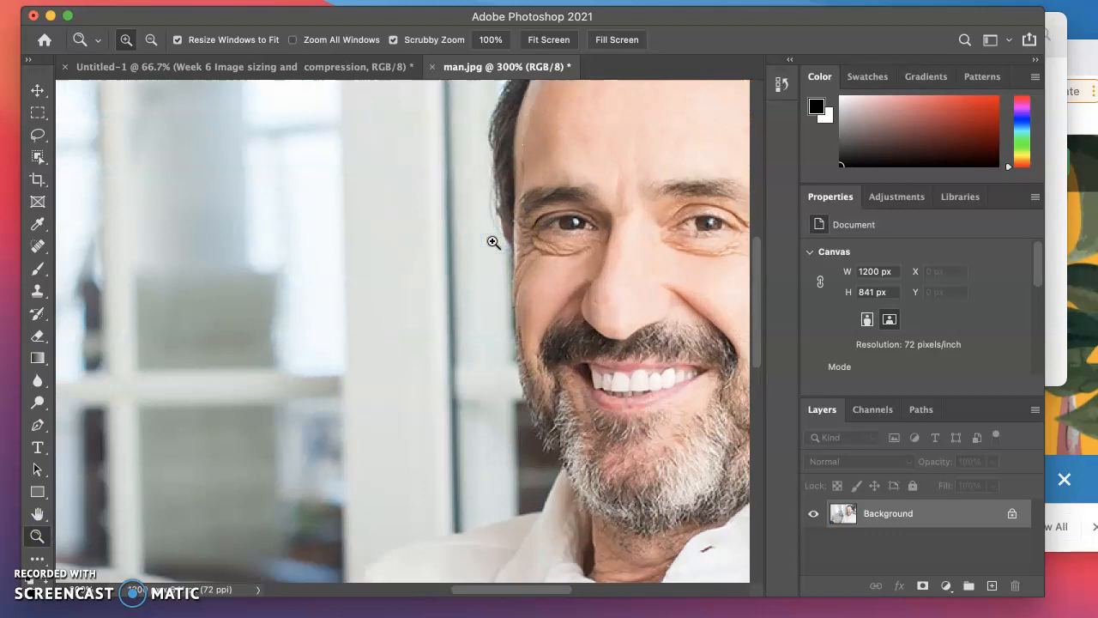
key("super+0")
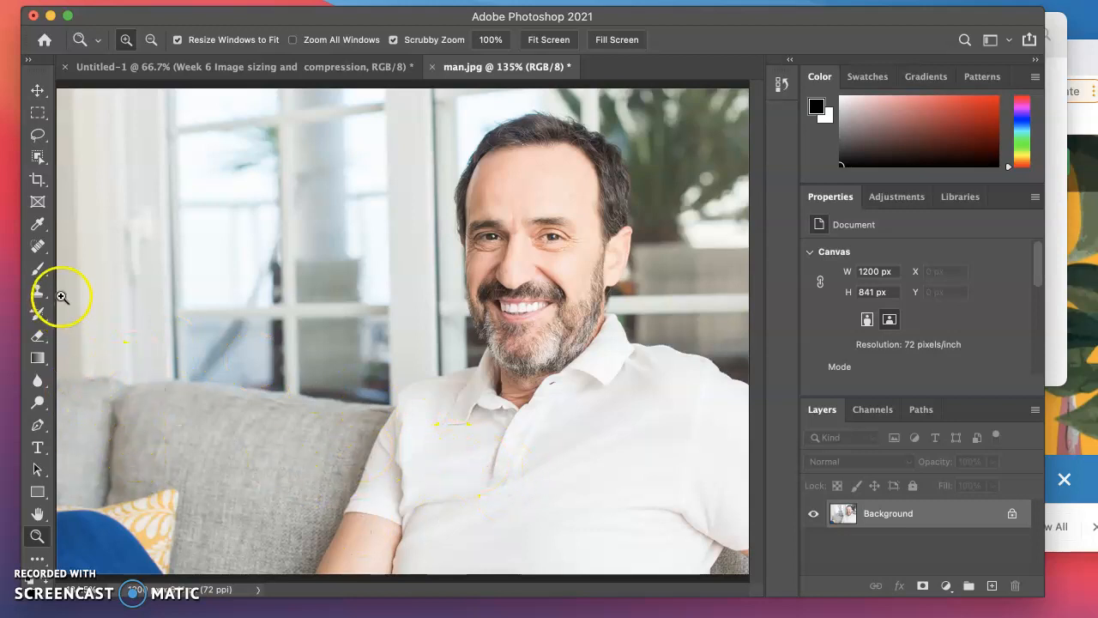
Crop strips off the upper and lower edges of man.jpg with the Crop Tool to a height of about 734 px
left_click(37, 182)
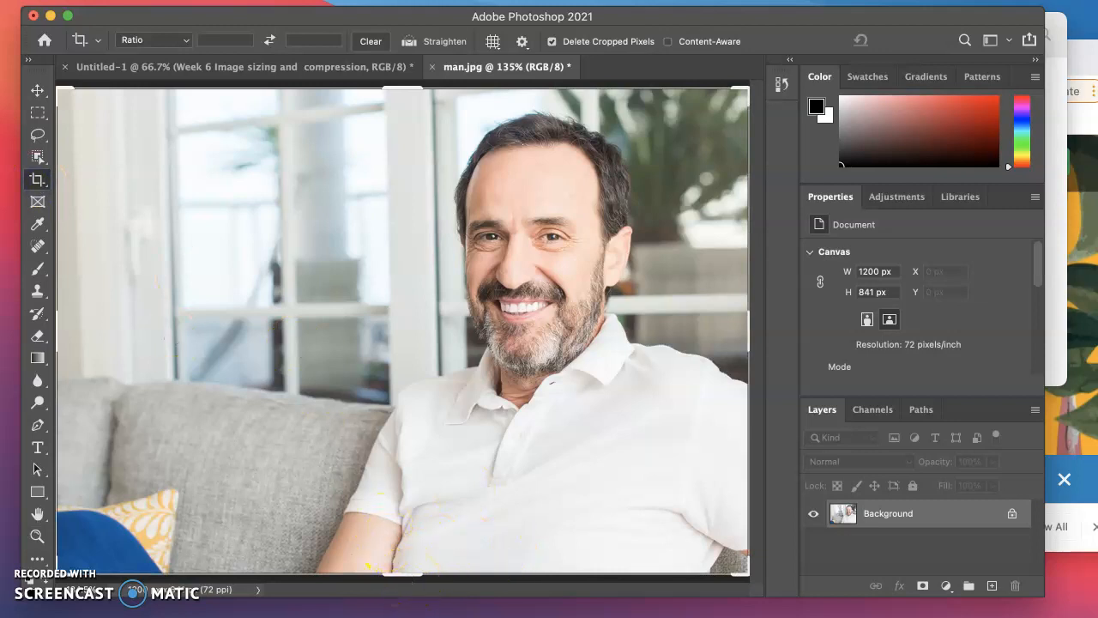
right_click(38, 181)
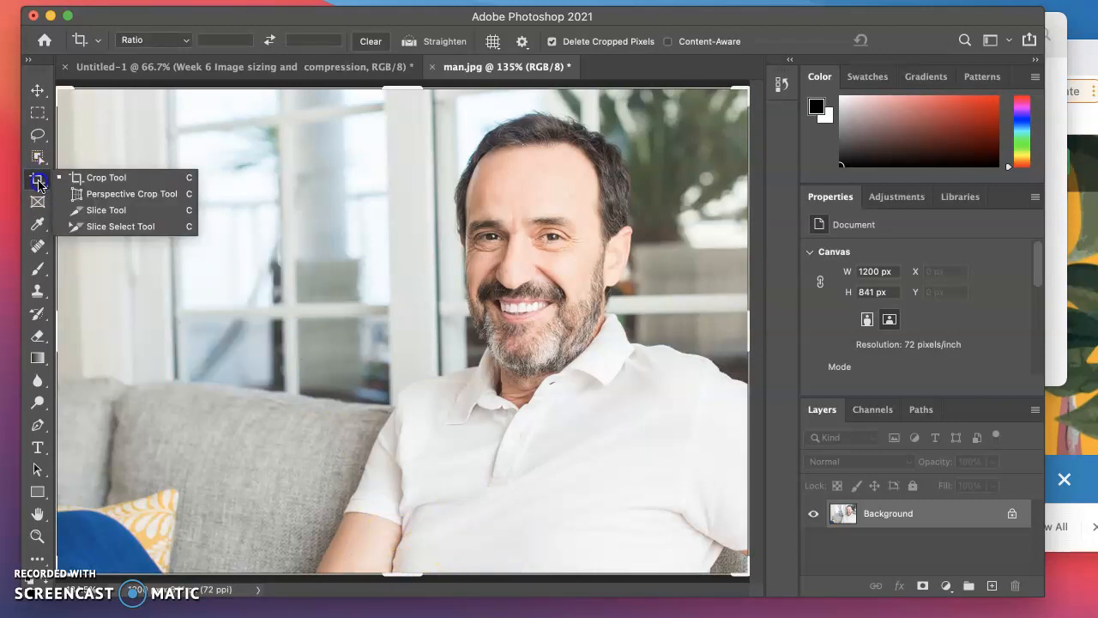
left_click(38, 181)
right_click(38, 181)
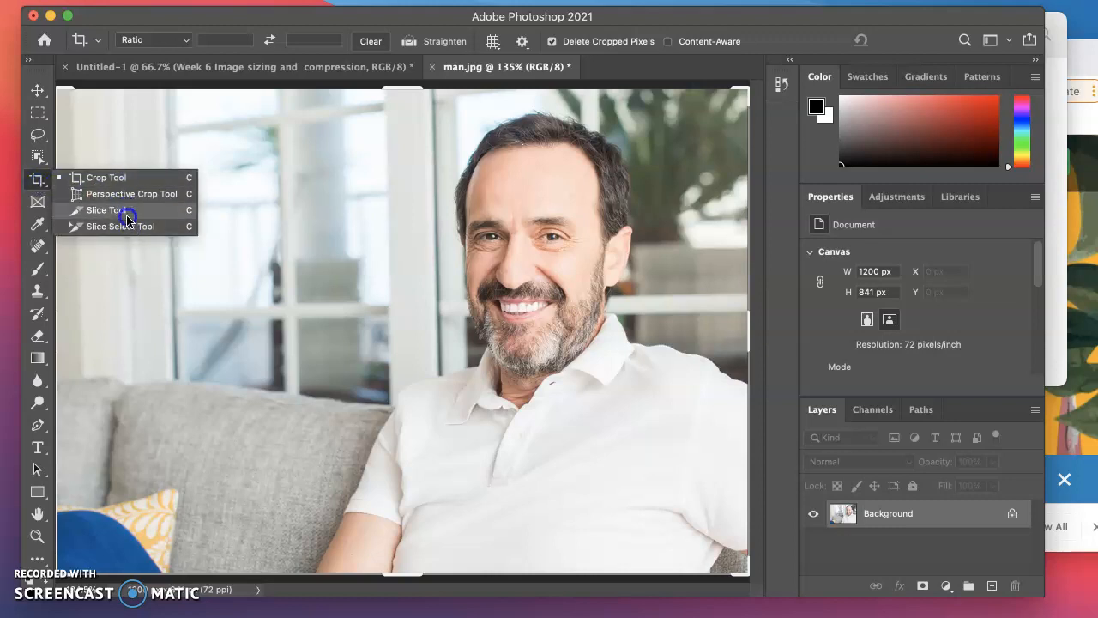
left_click(37, 179)
left_click_drag(409, 569, 404, 552)
left_click_drag(392, 117, 392, 115)
double_click(614, 436)
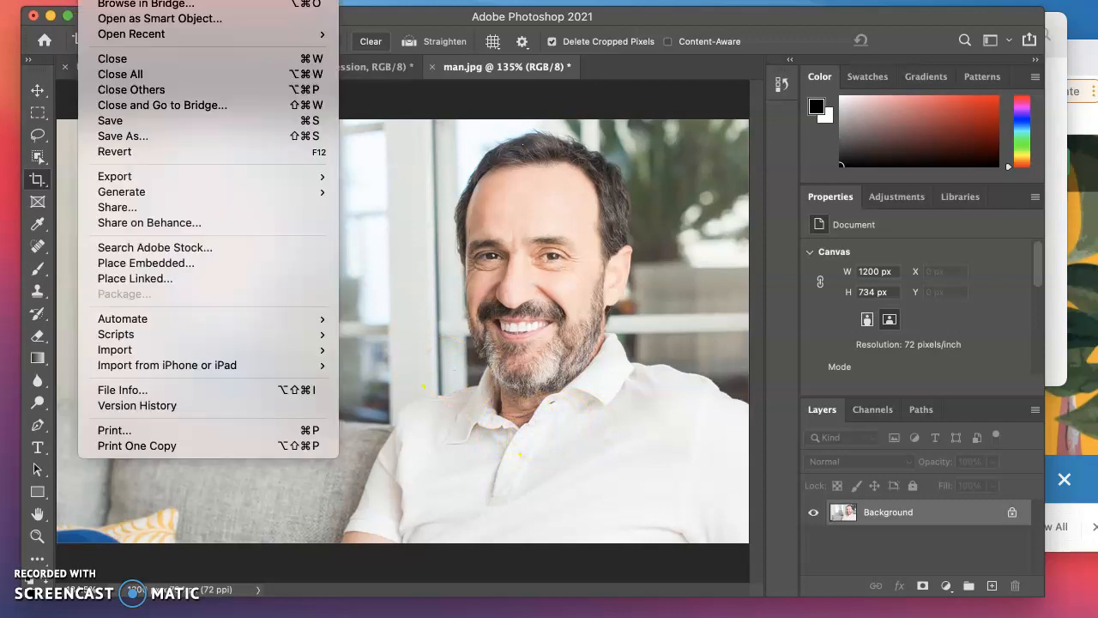
Open the cropped man.jpg in Save for Web (Legacy), review the available presets and keep JPEG High
left_click(236, 140)
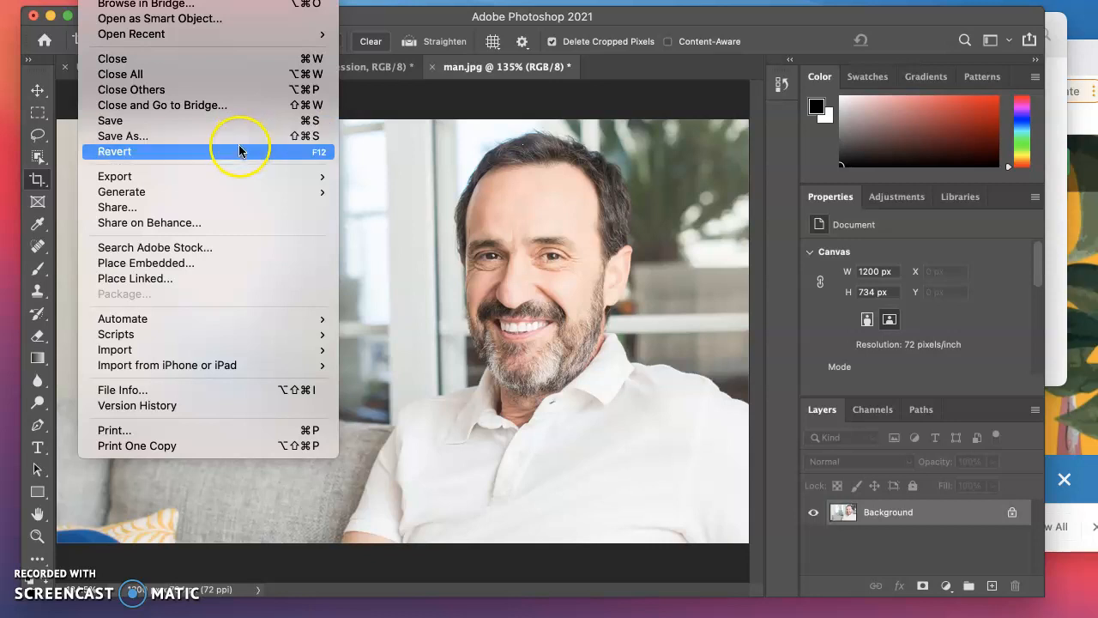
mouse_move(240, 174)
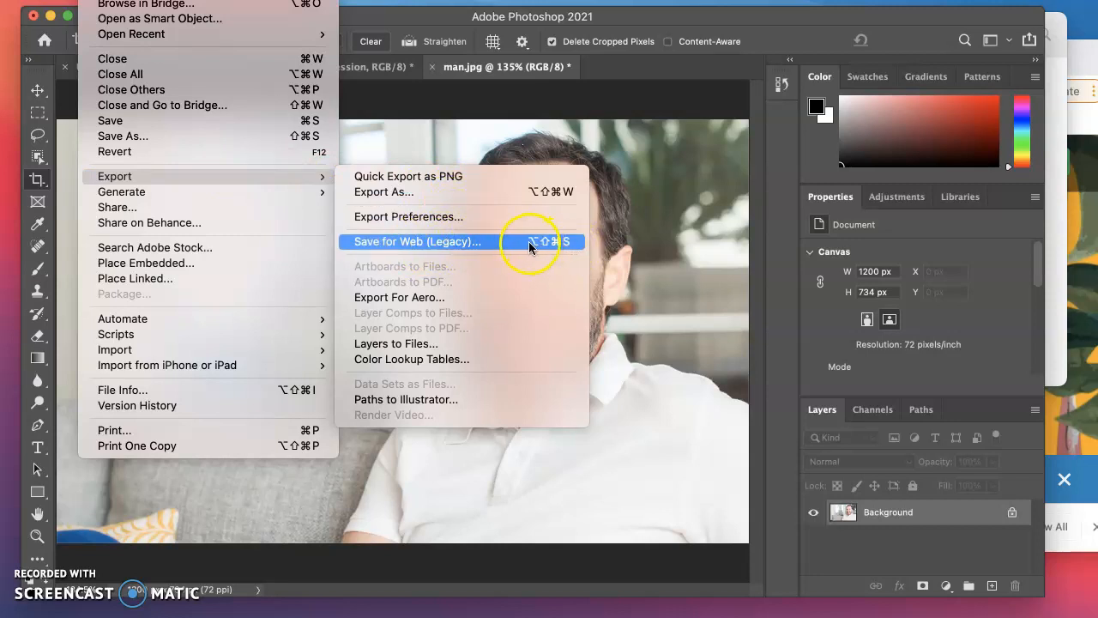
left_click(407, 243)
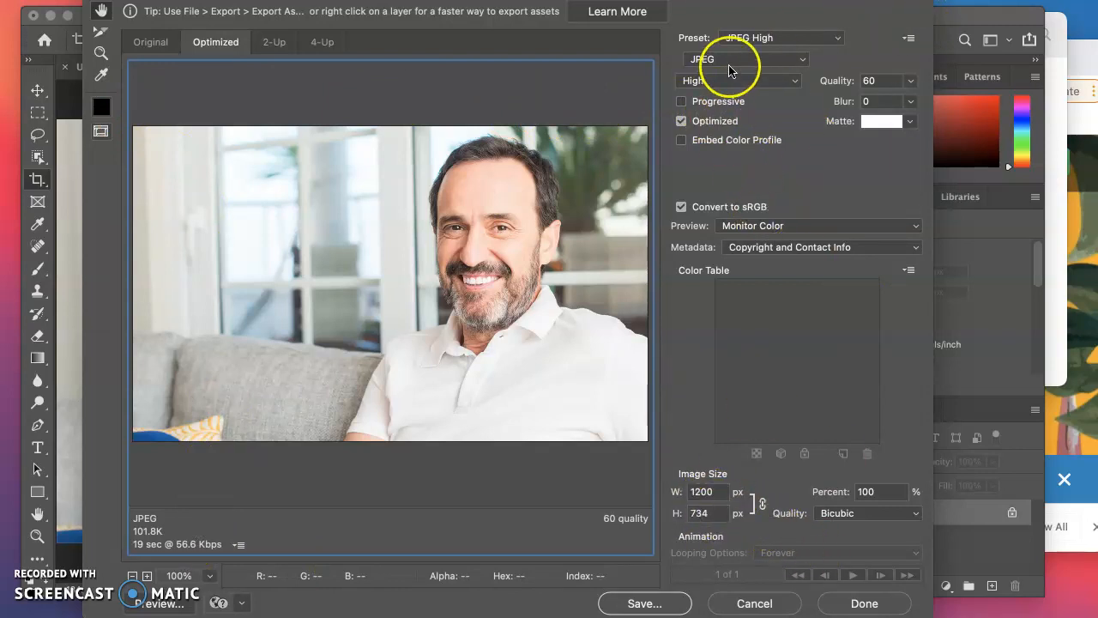
left_click(760, 40)
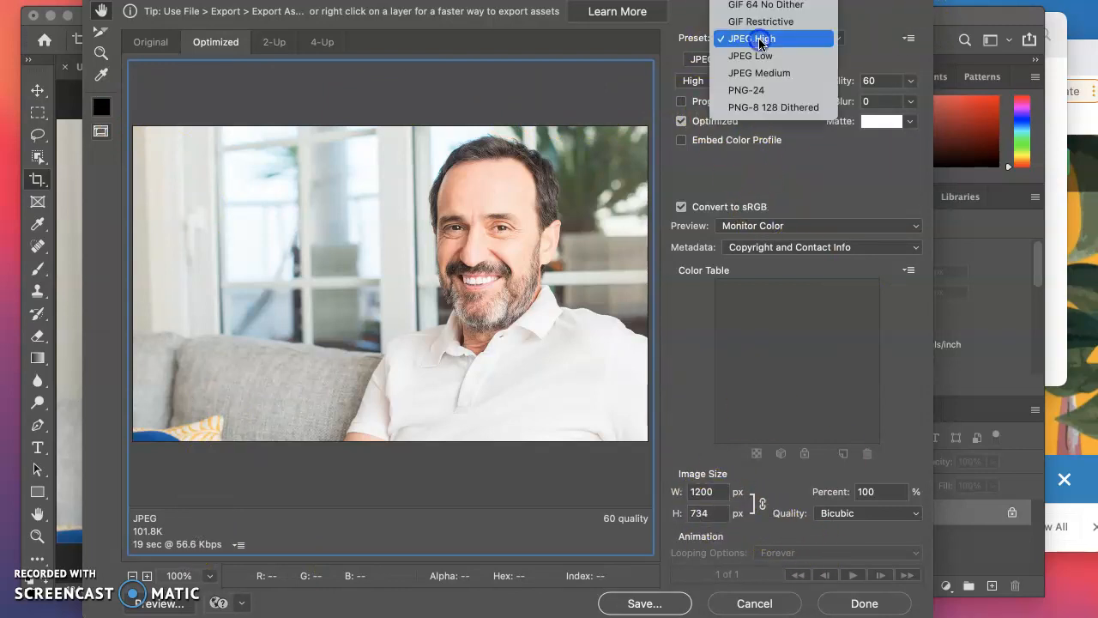
scroll(767, 38, "up", 2)
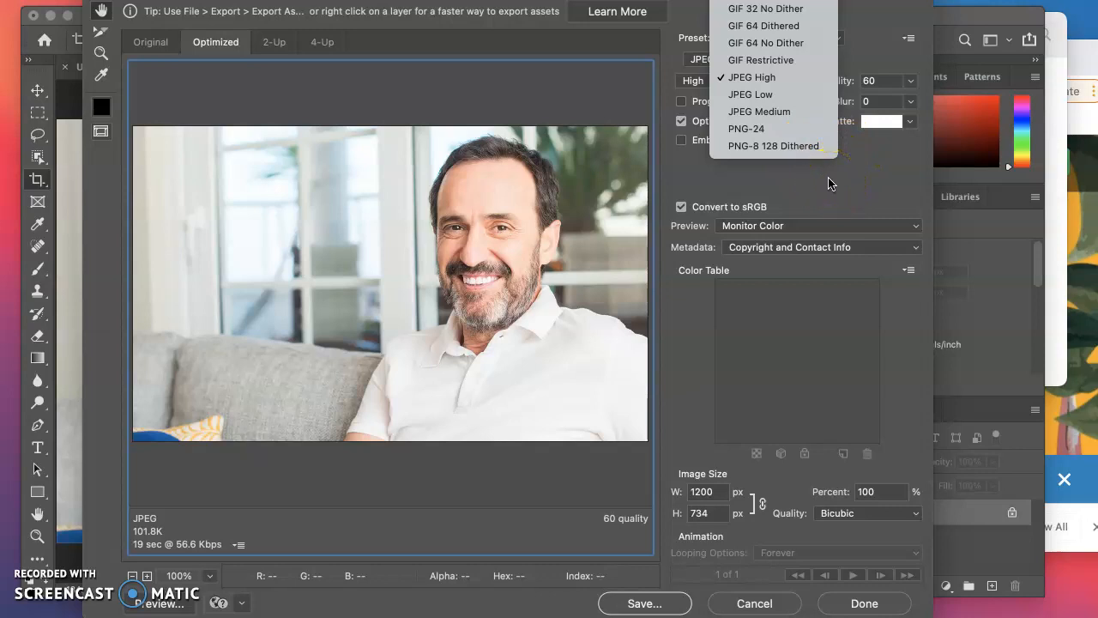
left_click(802, 79)
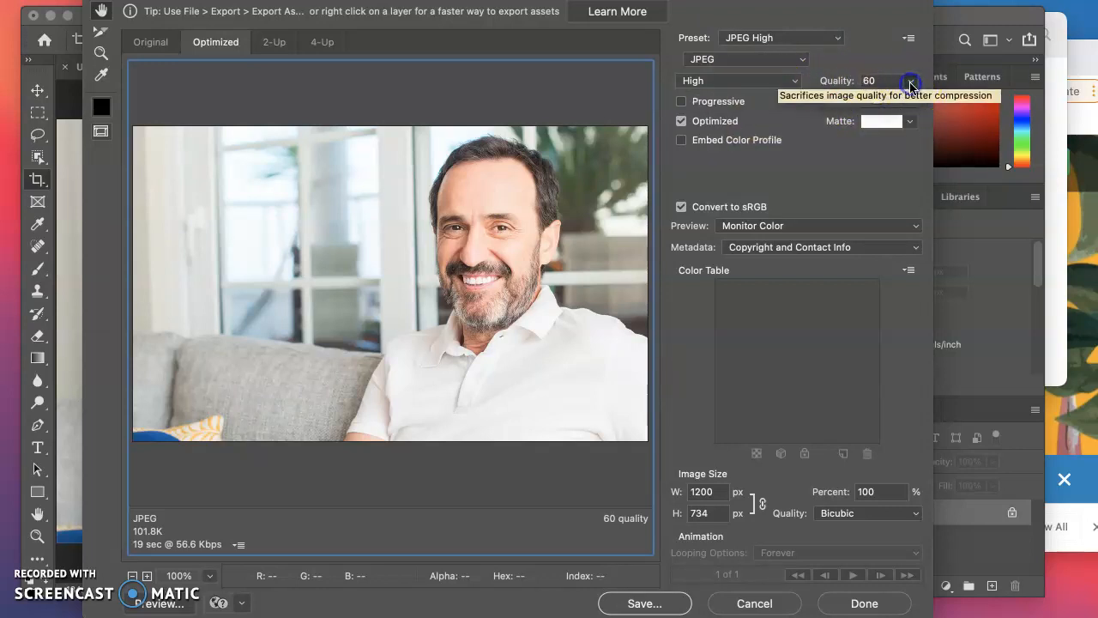
Try JPEG quality values of 11 and 48 to compare compression, and set the quality back to 60
left_click_drag(910, 80, 833, 103)
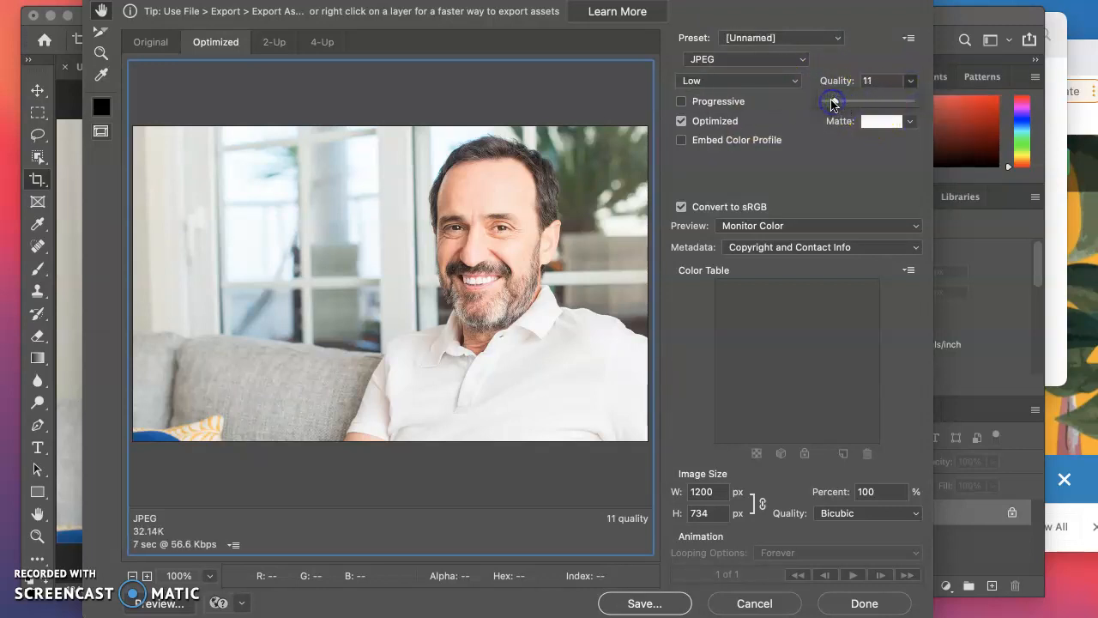
left_click_drag(865, 104, 866, 104)
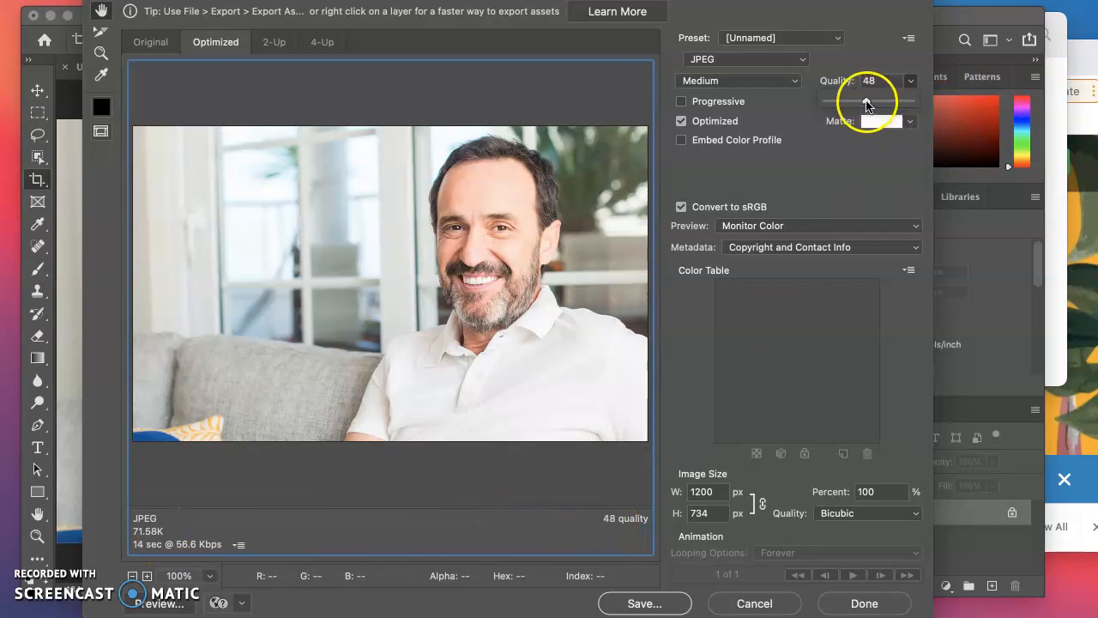
left_click_drag(867, 104, 877, 104)
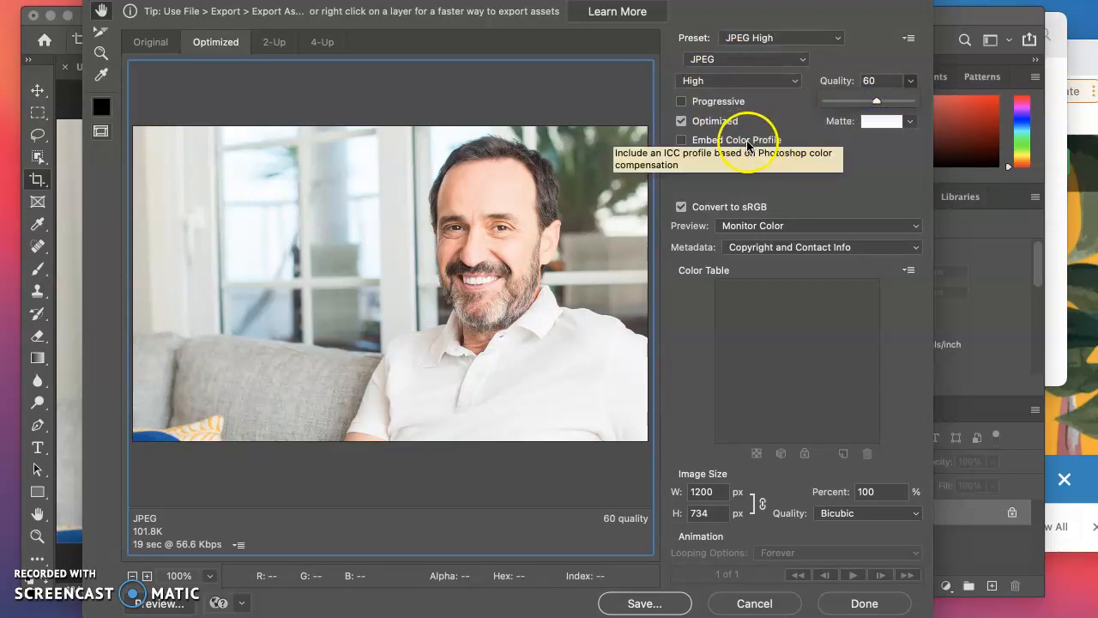
Save the optimized image as man1.jpg in the presentation folder with Images Only format and default settings
left_click(659, 605)
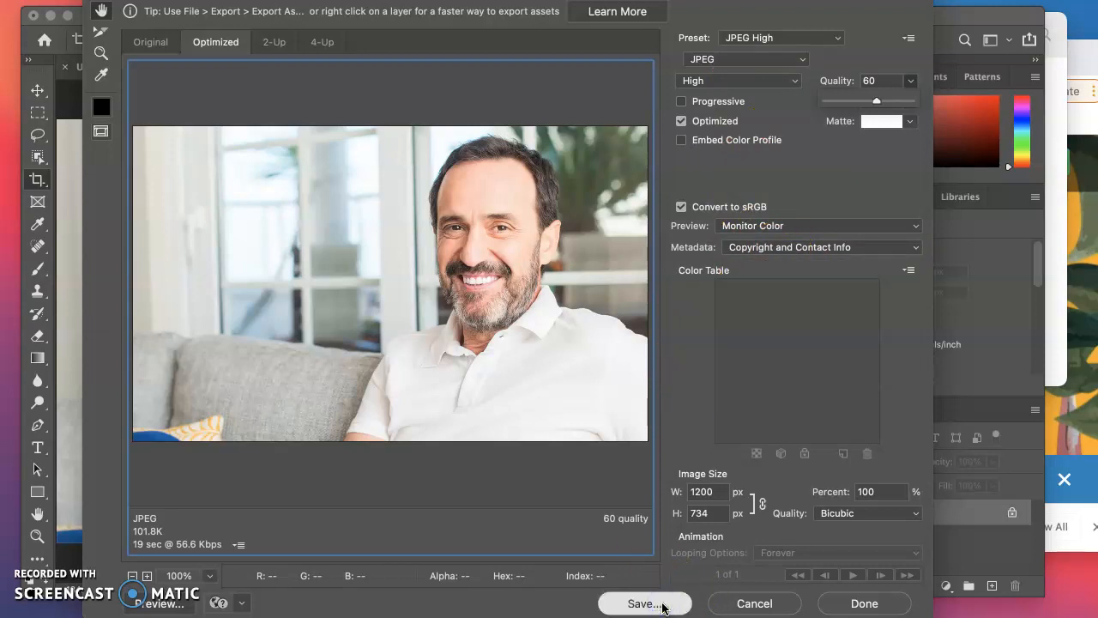
key("Right")
key("Left")
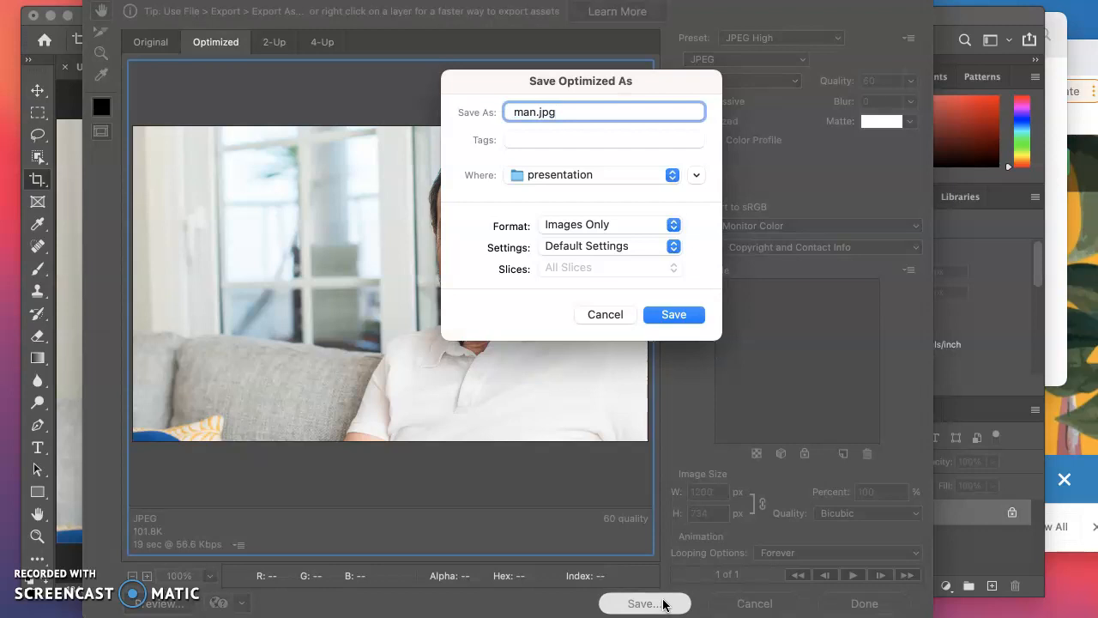
left_click(676, 314)
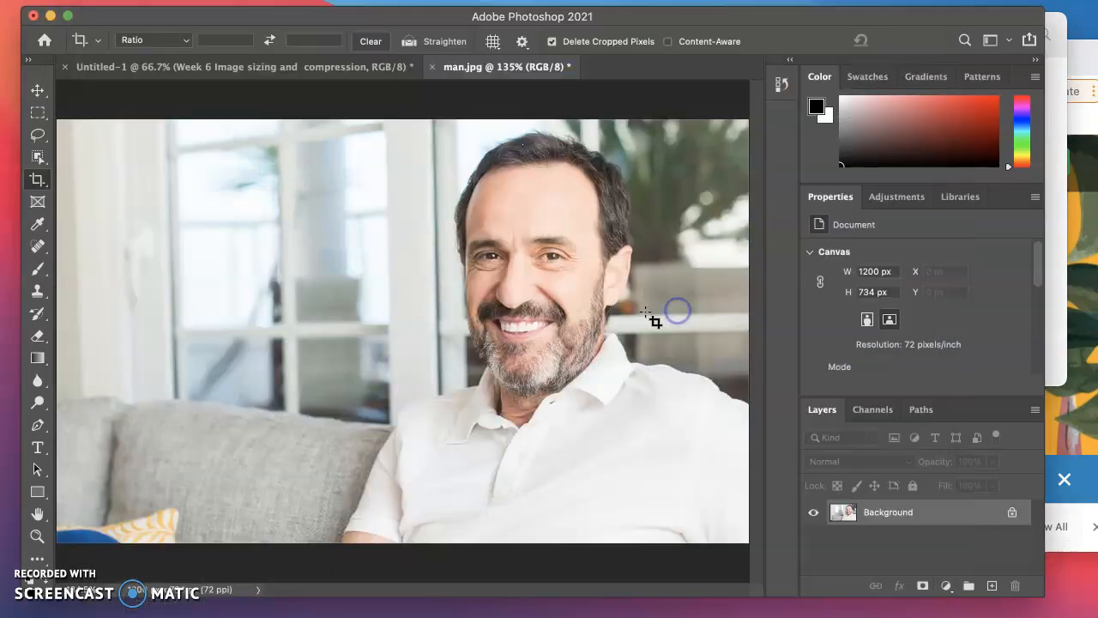
Switch to Finder, move man1.jpg from the presentation folder into its images folder and open that folder
left_click(1058, 62)
left_click(420, 35)
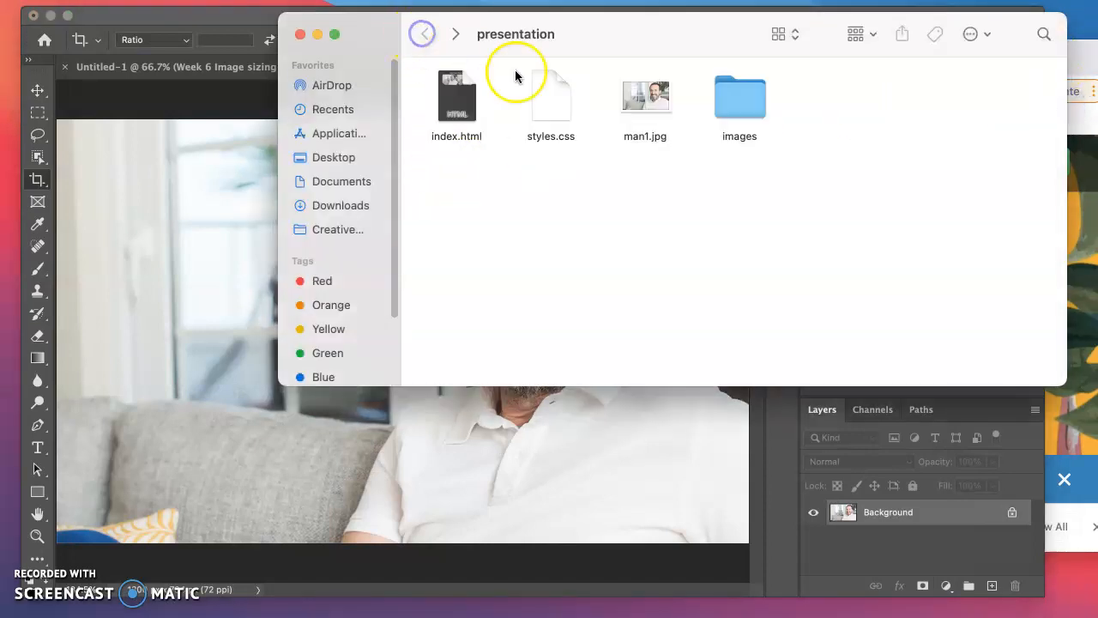
mouse_move(635, 96)
left_mouse_down()
mouse_move(738, 96)
mouse_move(628, 95)
left_mouse_up()
double_click(736, 96)
Preview man.jpg and man1.jpg alternately in Quick Look to compare their image quality, and close the preview
left_click(539, 116)
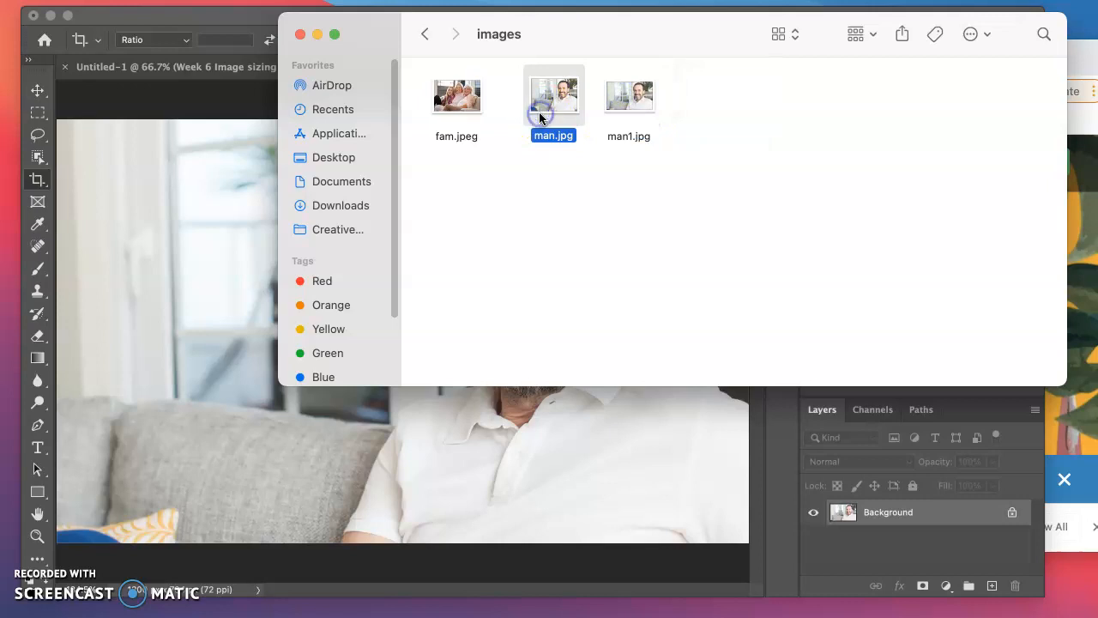
left_click(634, 100)
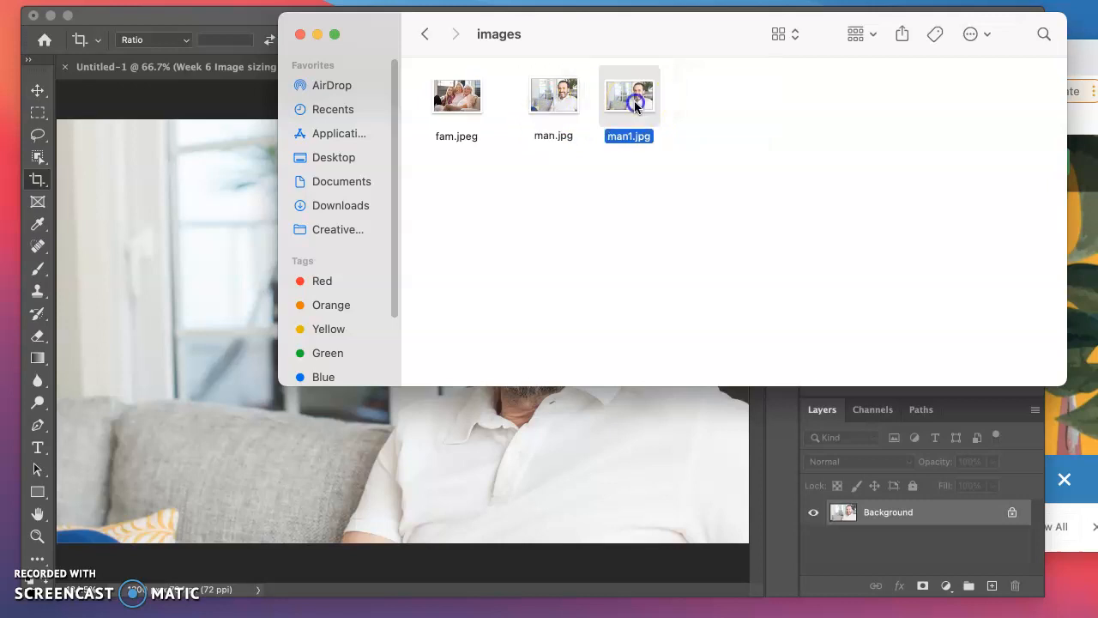
left_click(562, 109)
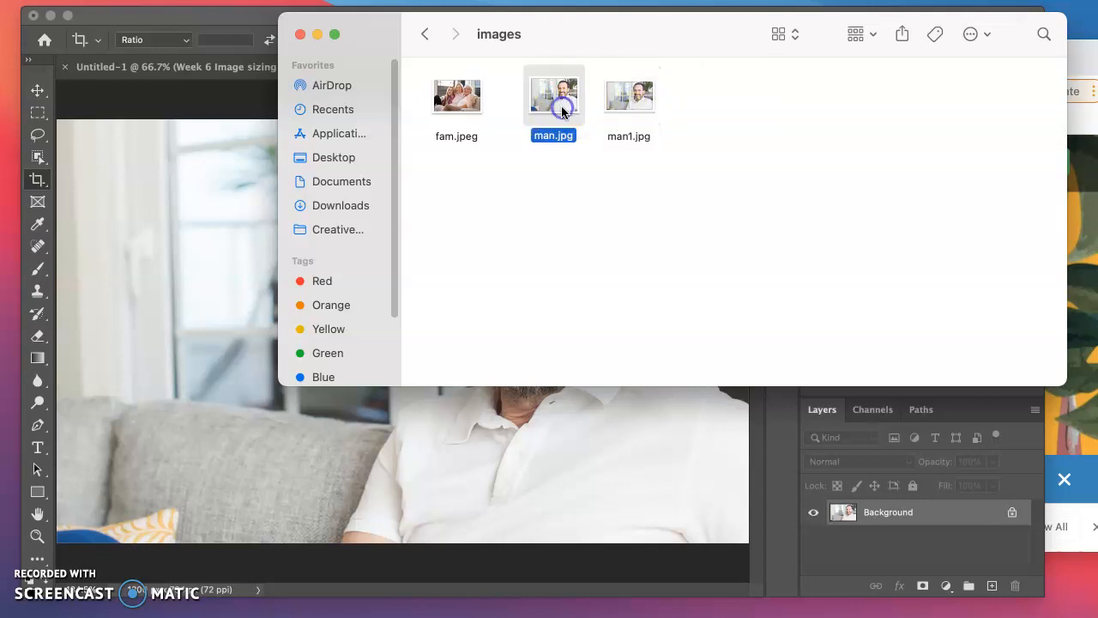
key("space")
key("Right")
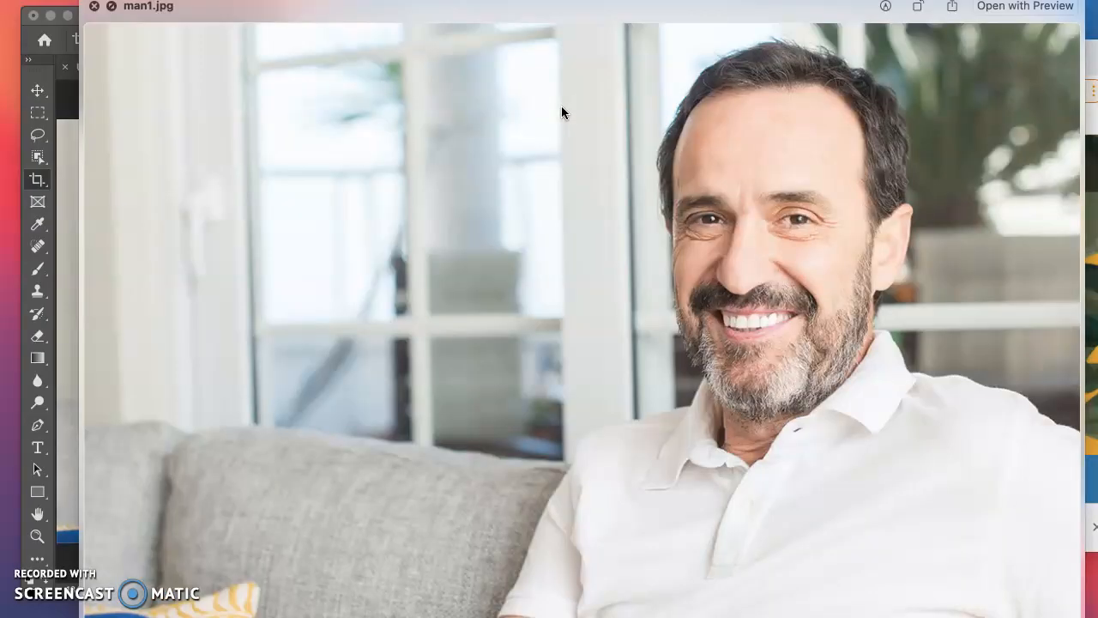
key("Left")
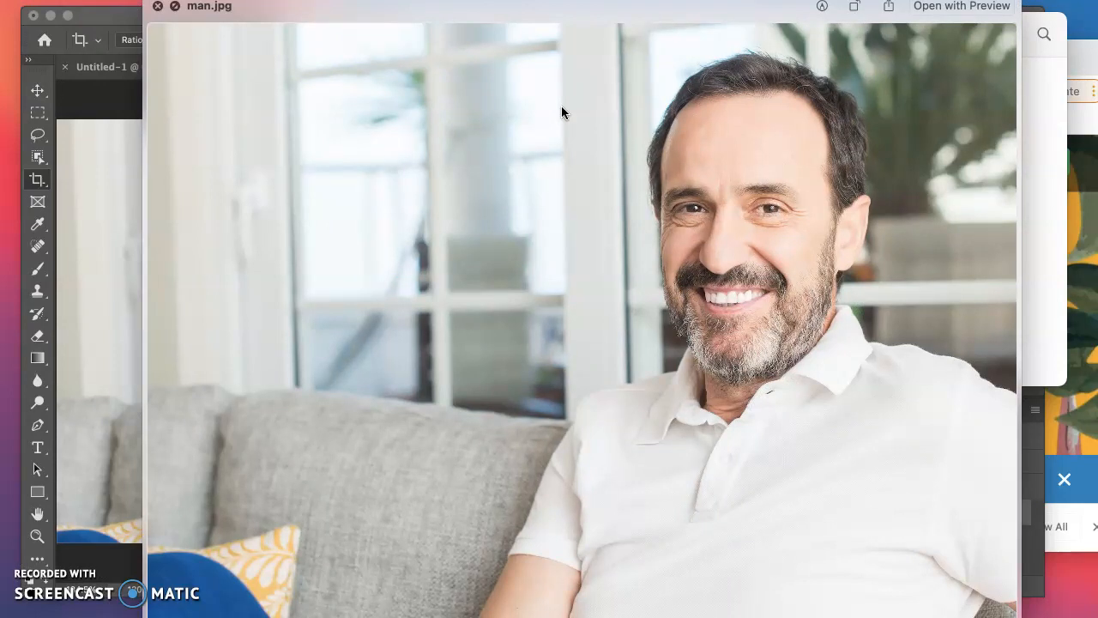
key("Right")
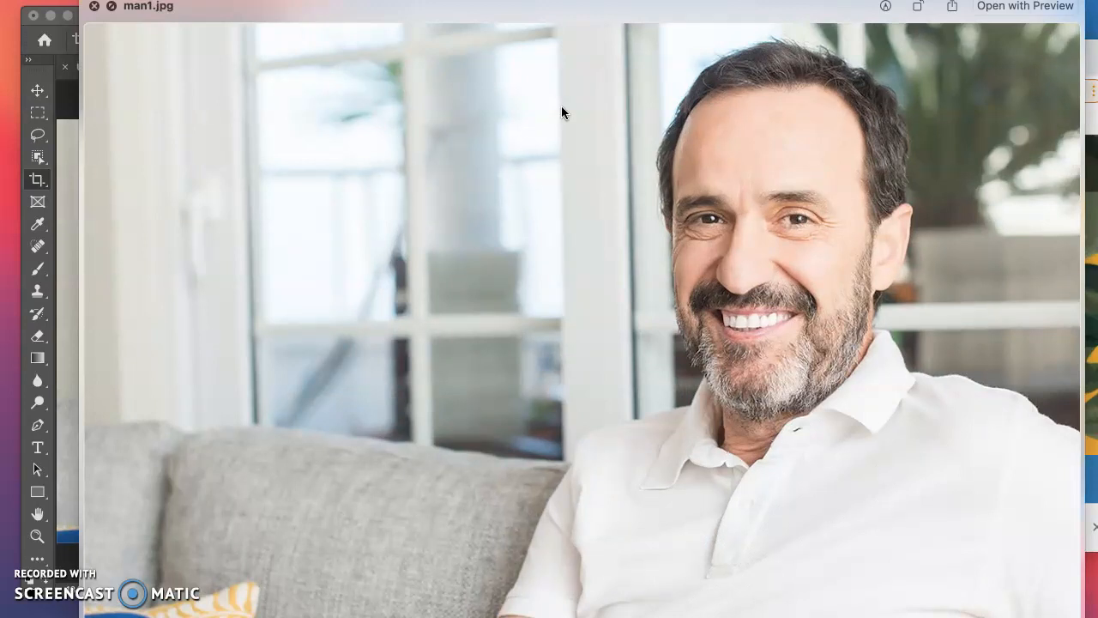
key("Left")
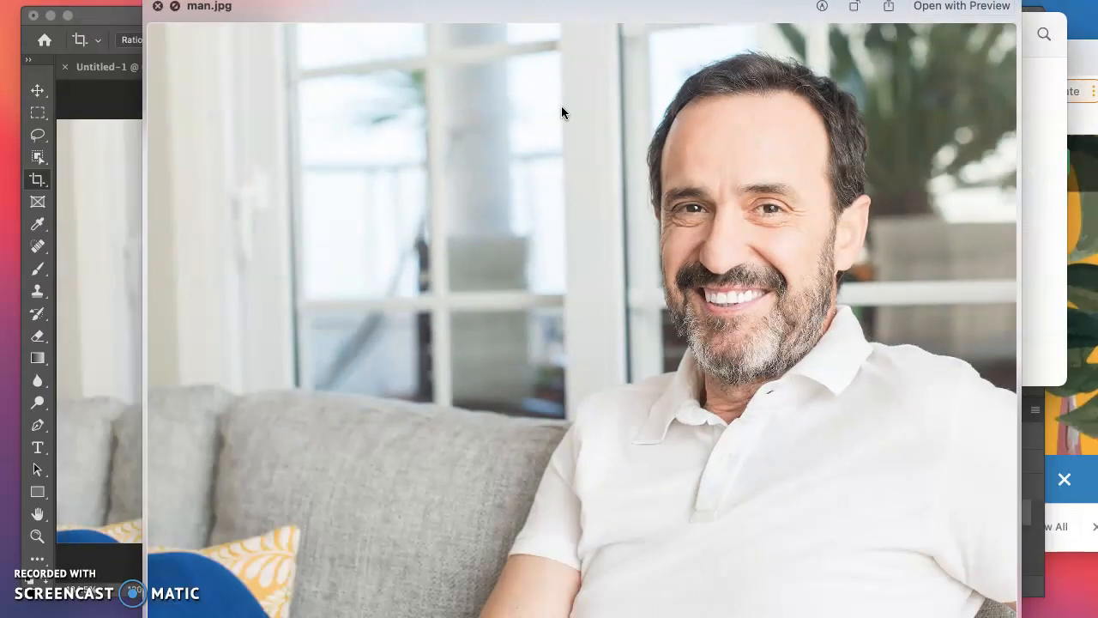
key("Right")
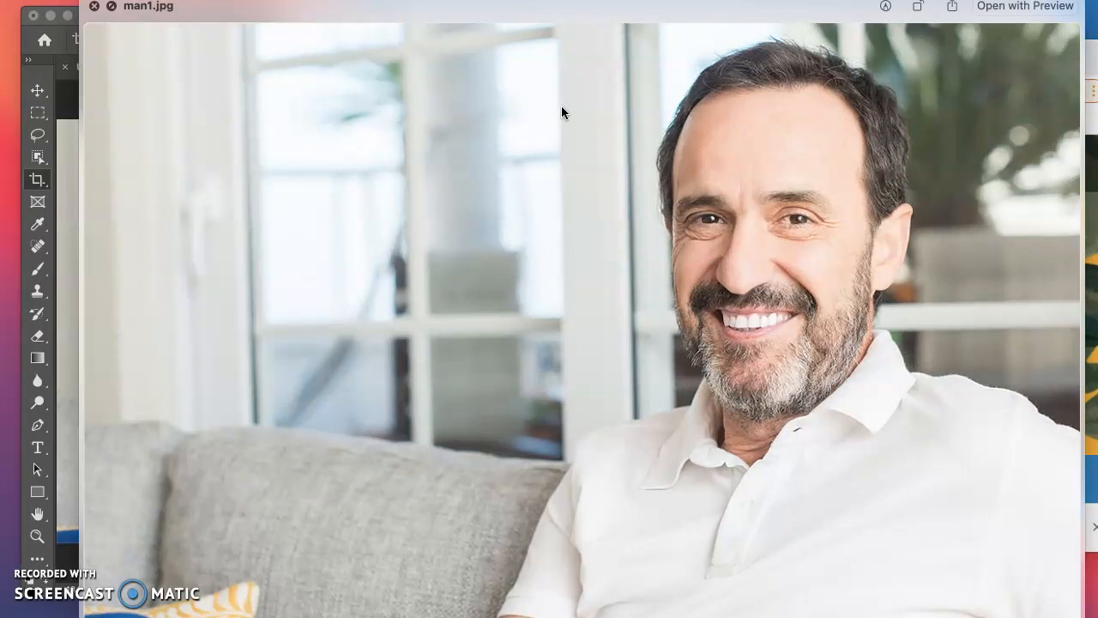
key("space")
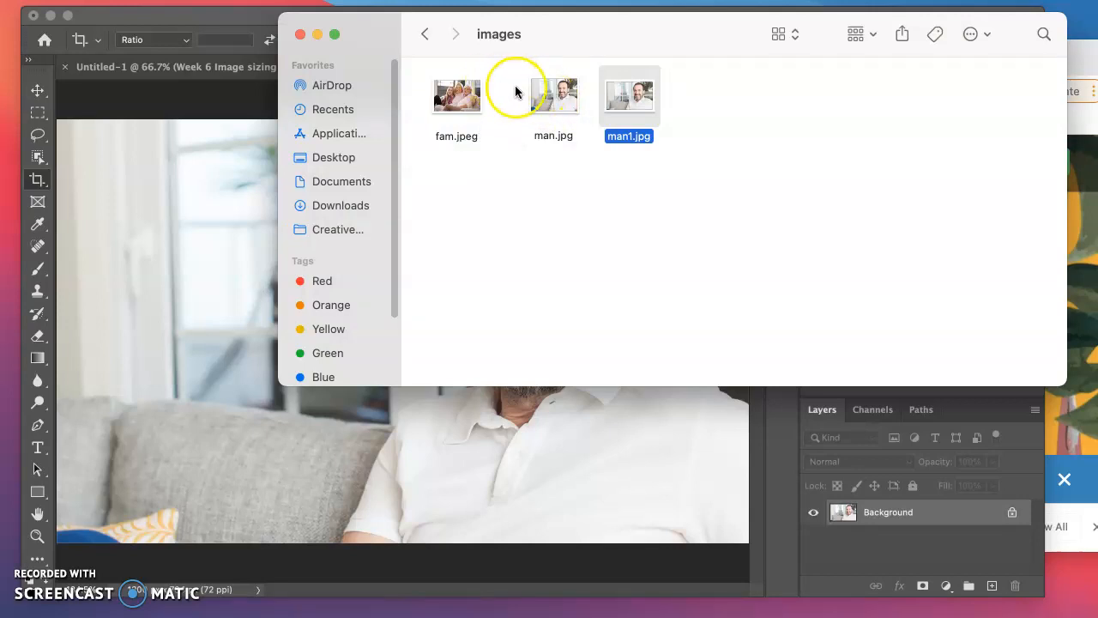
Show the file info of man.jpg and man1.jpg and place both info windows side by side
left_click(544, 93)
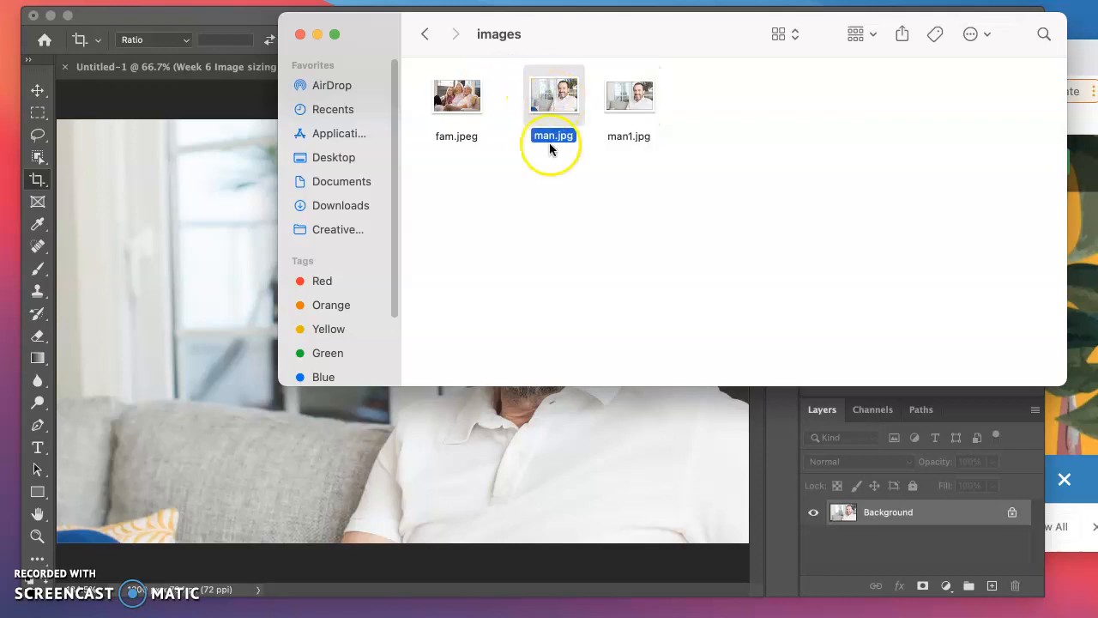
left_click(580, 190)
left_click(546, 97)
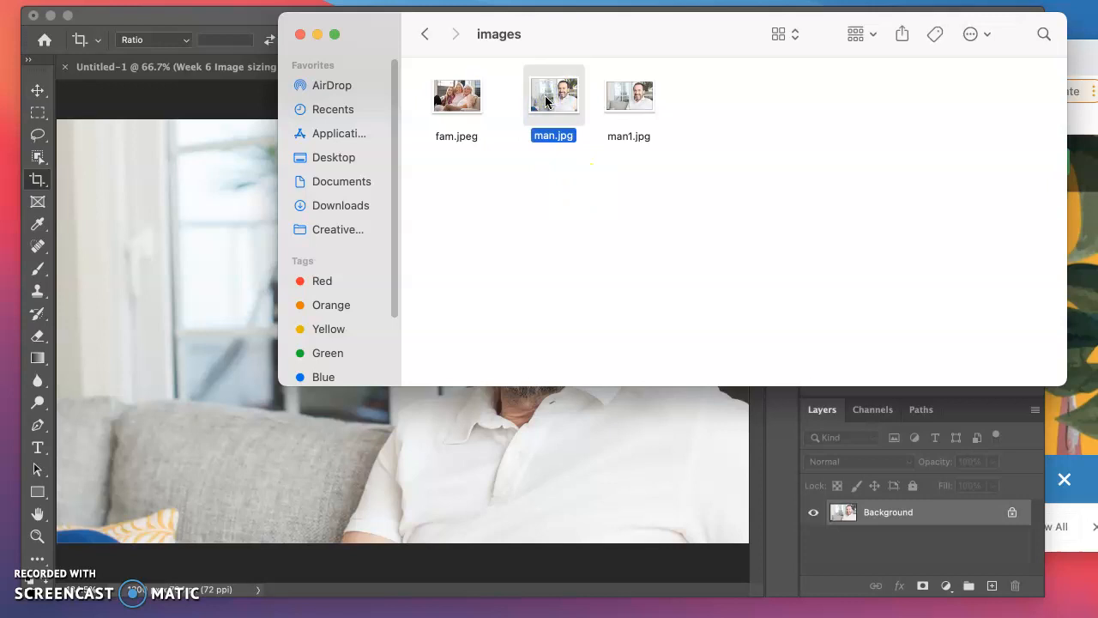
key("super+i")
left_click_drag(152, 0, 196, 33)
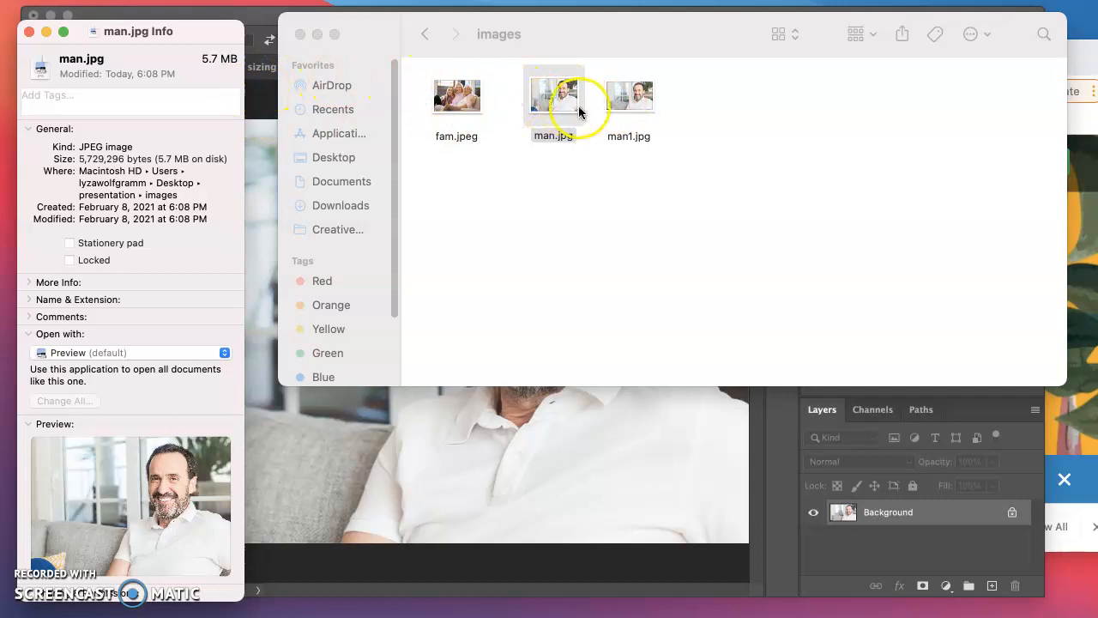
left_click(648, 100)
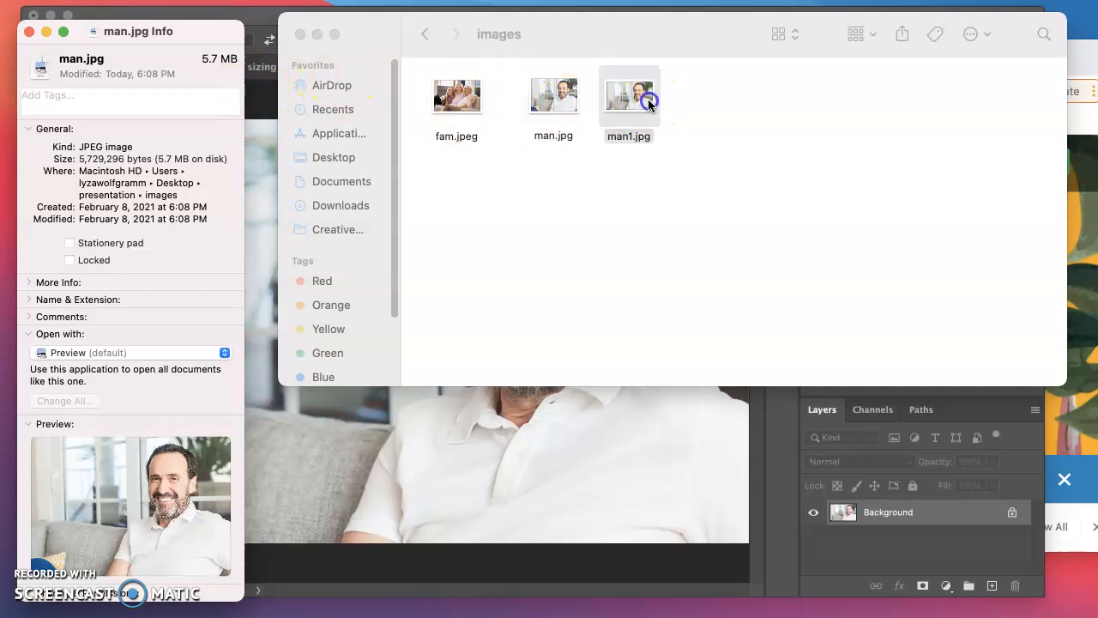
key("super+i")
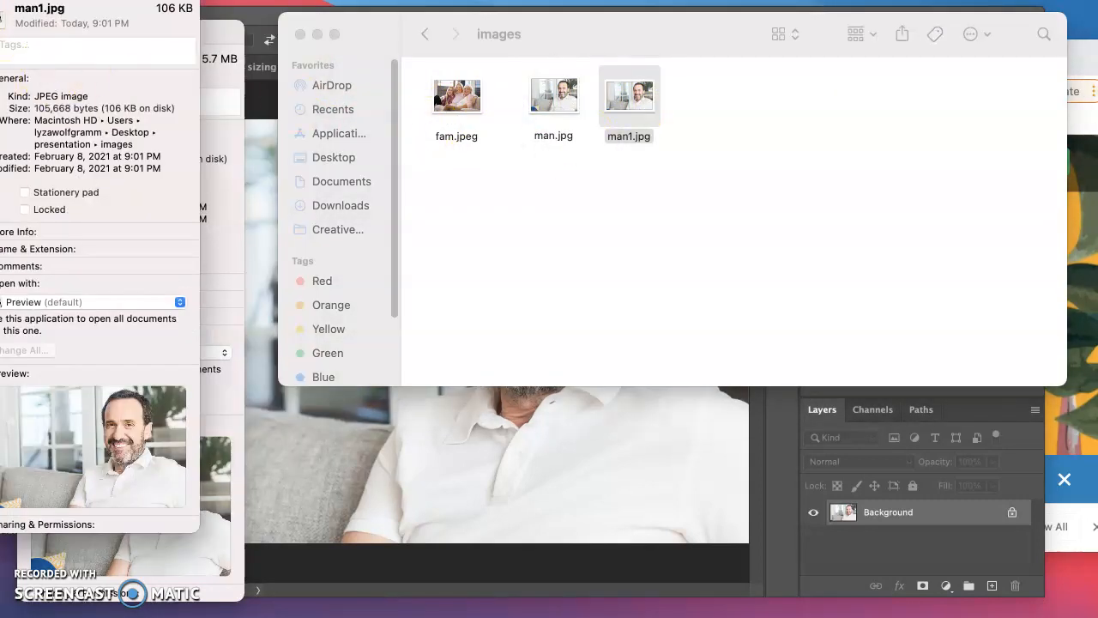
left_click_drag(89, 2, 364, 36)
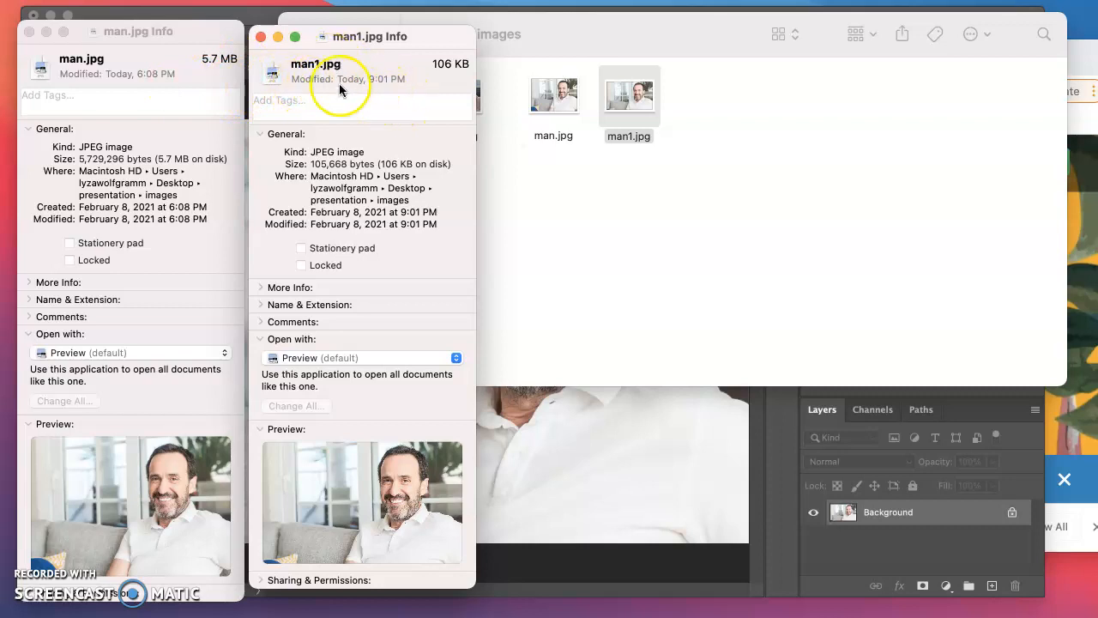
Compare the file sizes of man.jpg and man1.jpg in their info windows, and close both windows
left_click(163, 75)
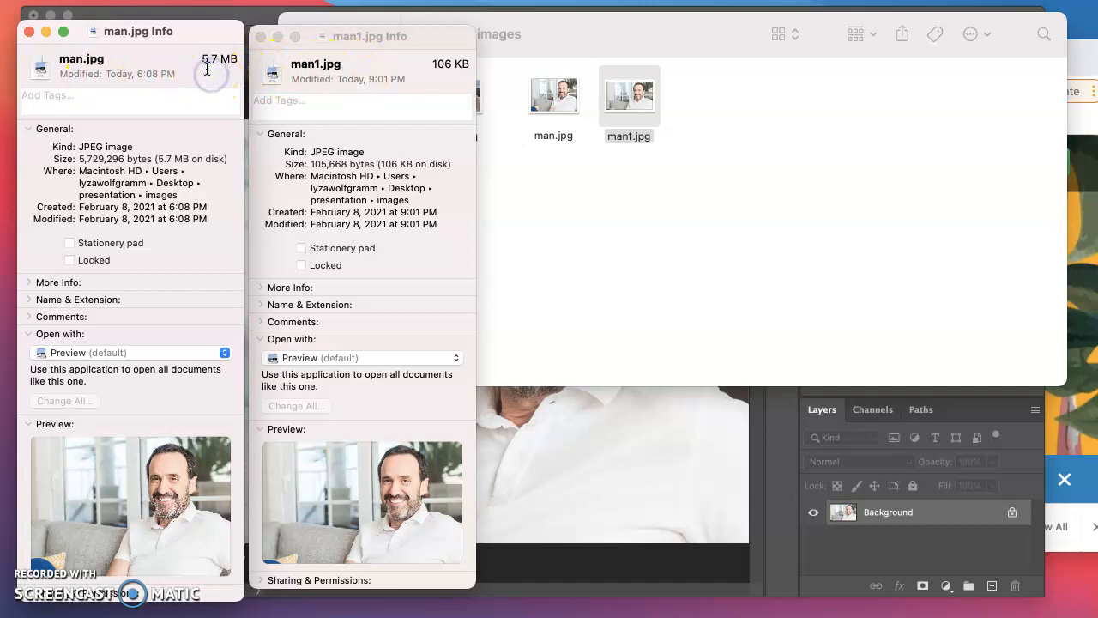
left_click(355, 69)
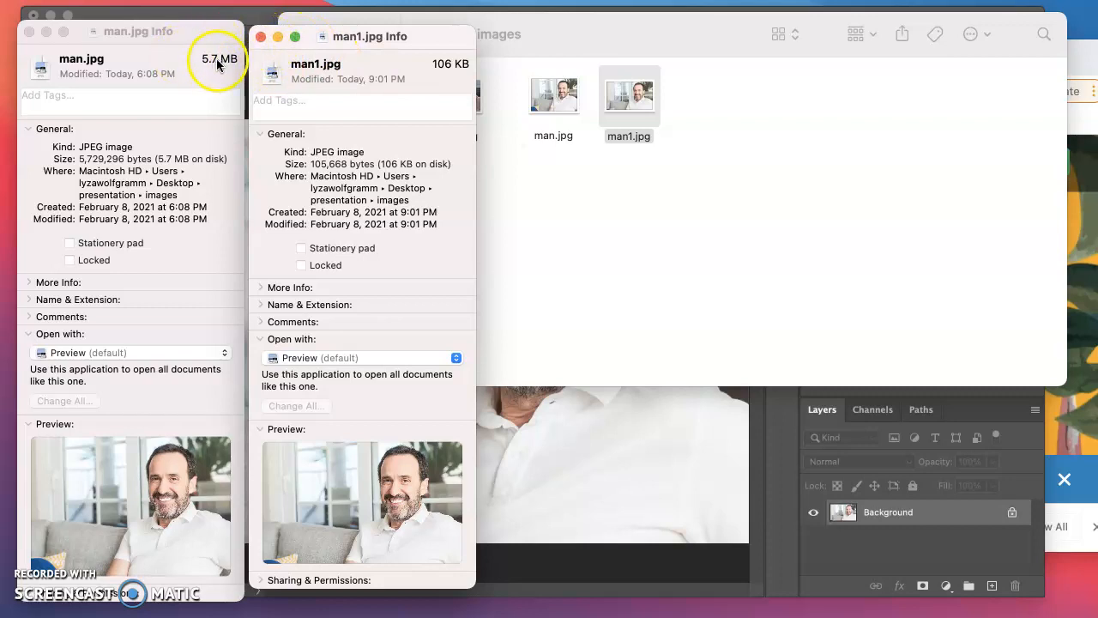
left_click(260, 38)
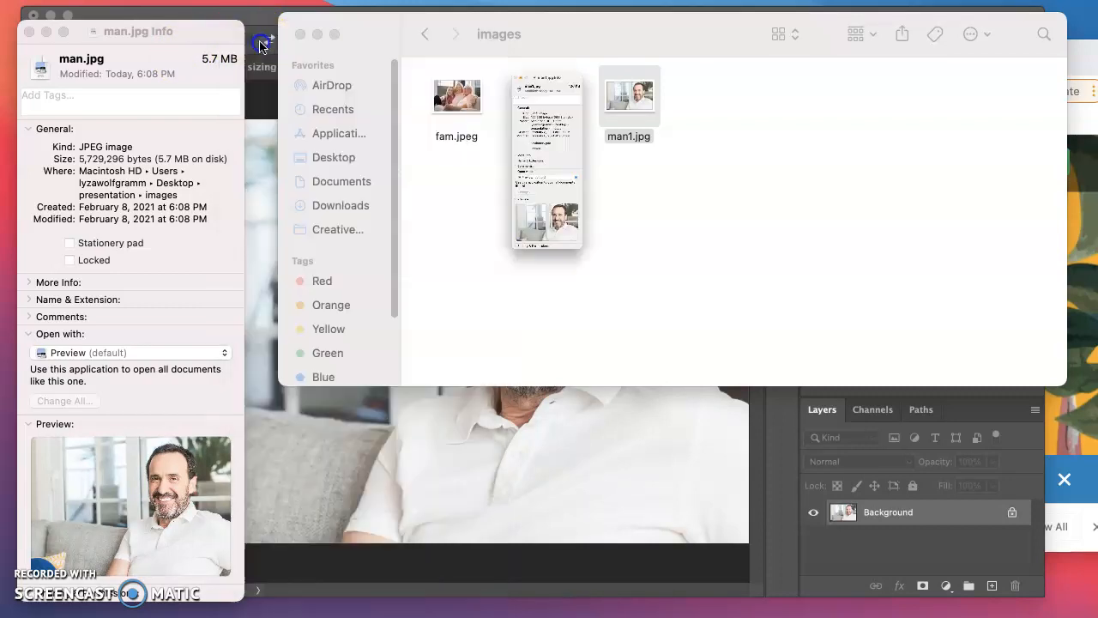
left_click(29, 32)
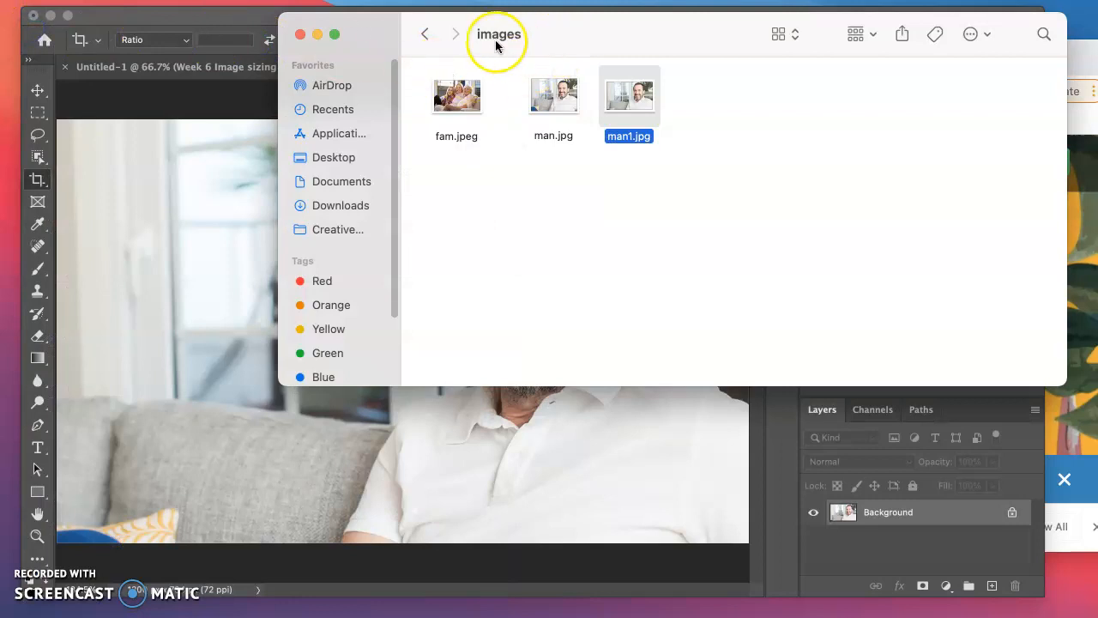
Switch back to Photoshop, look at the Untitled-1 title graphic and return to the man.jpg document
left_click(244, 23)
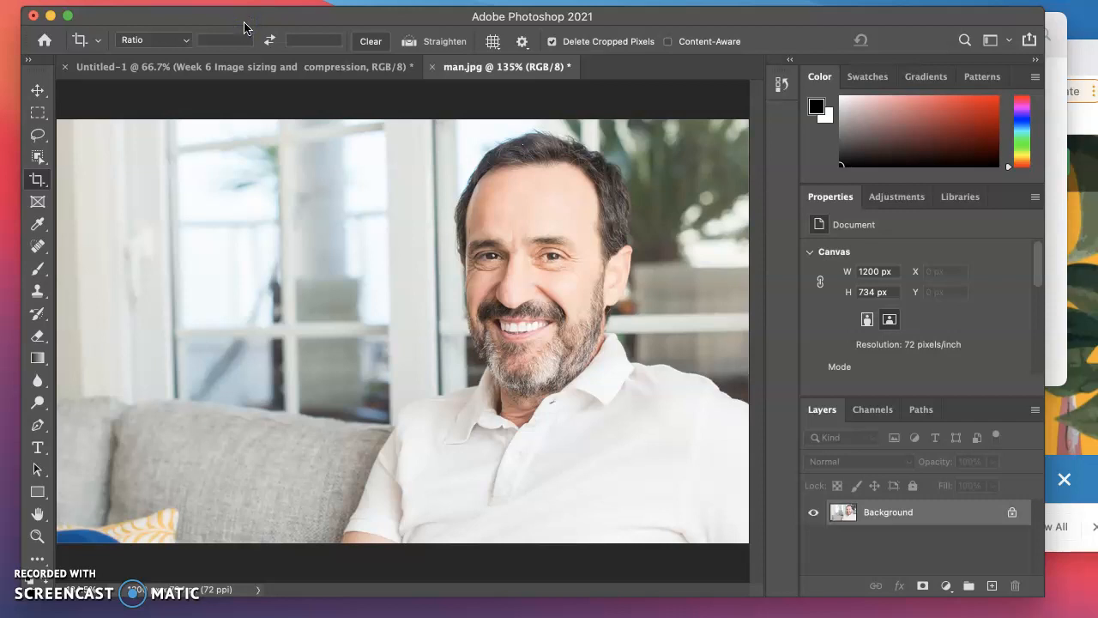
left_click(237, 69)
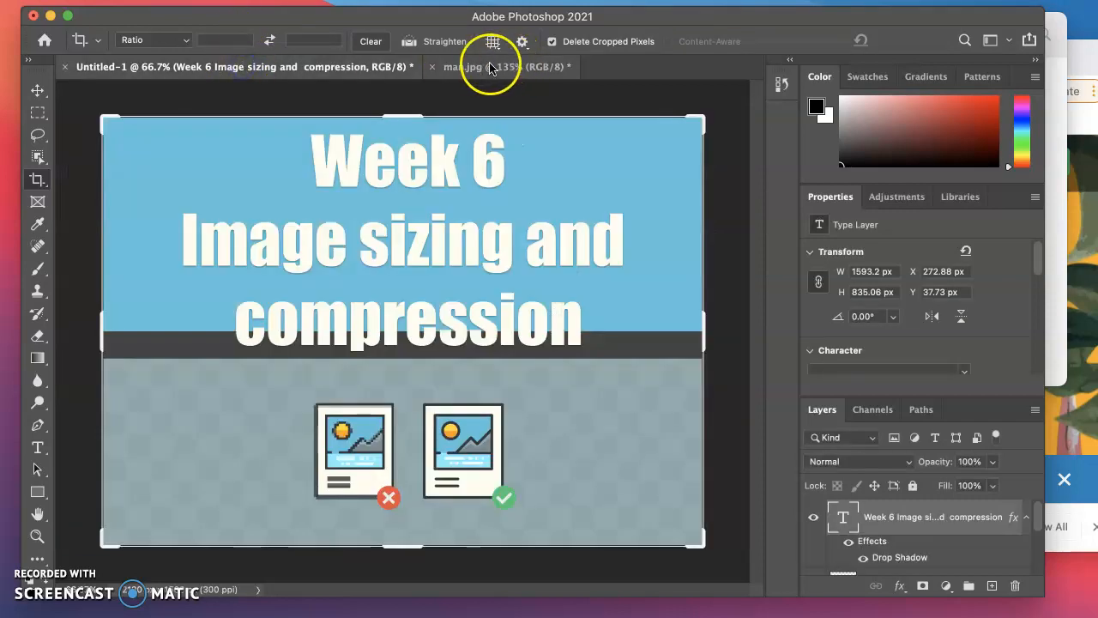
left_click(483, 72)
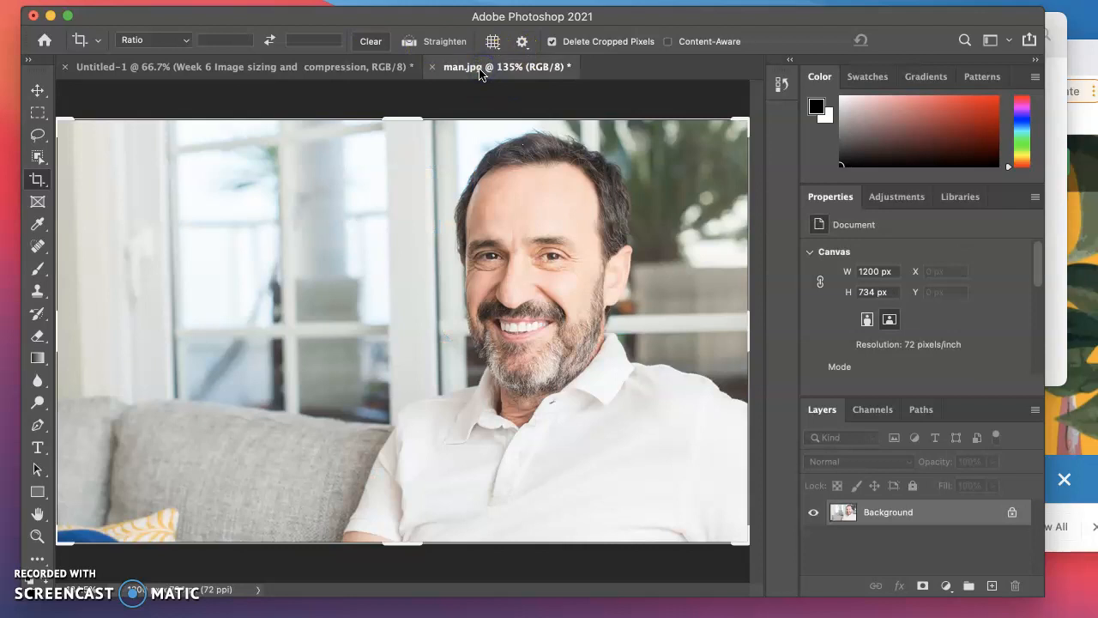
left_click(466, 106)
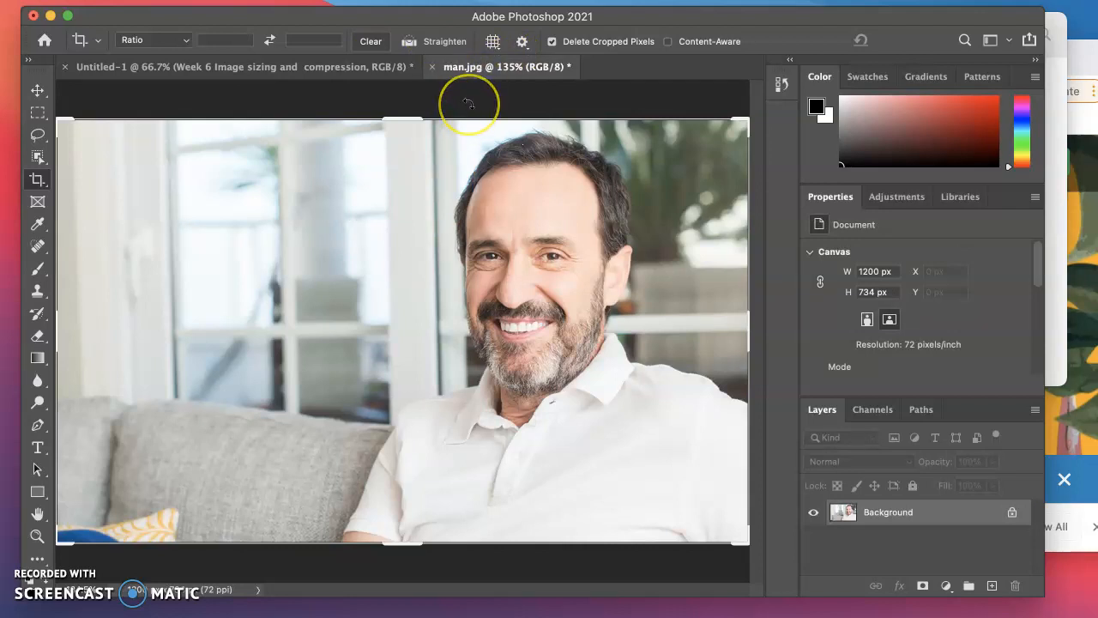